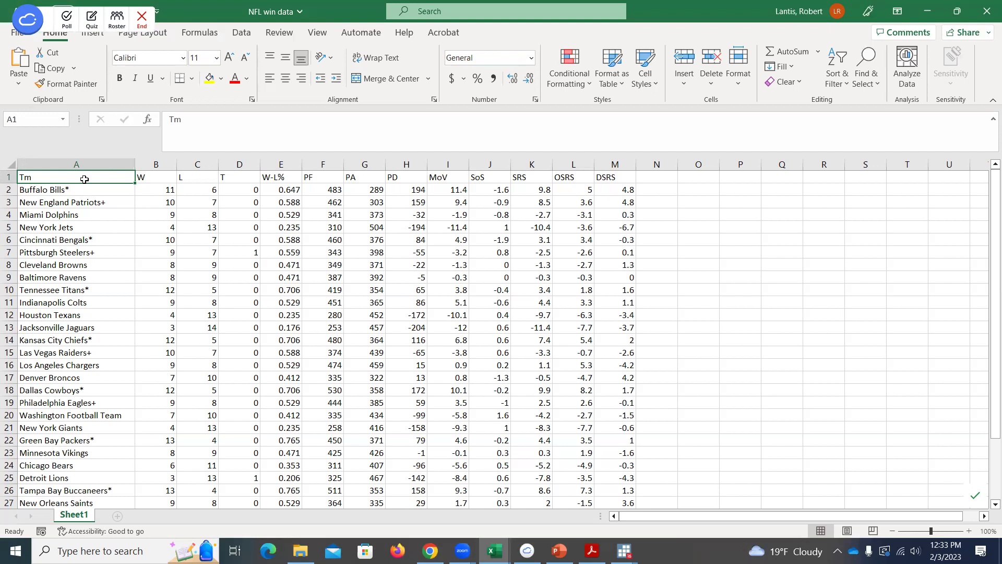
Step: Turn on filtering for the whole NFL team table, from the Tm column through the DSRS column
key("ctrl+shift+Right")
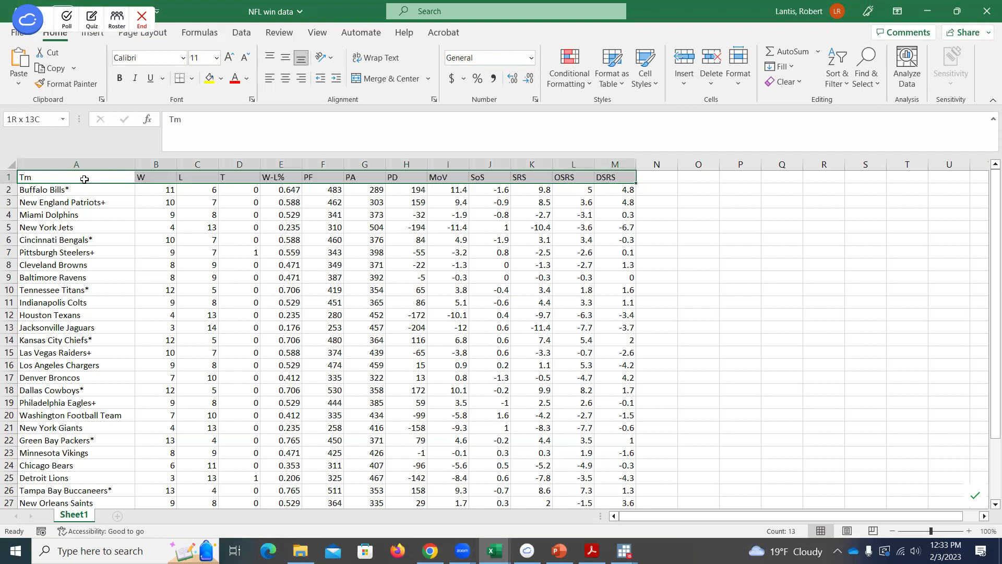
key("ctrl+shift+Down")
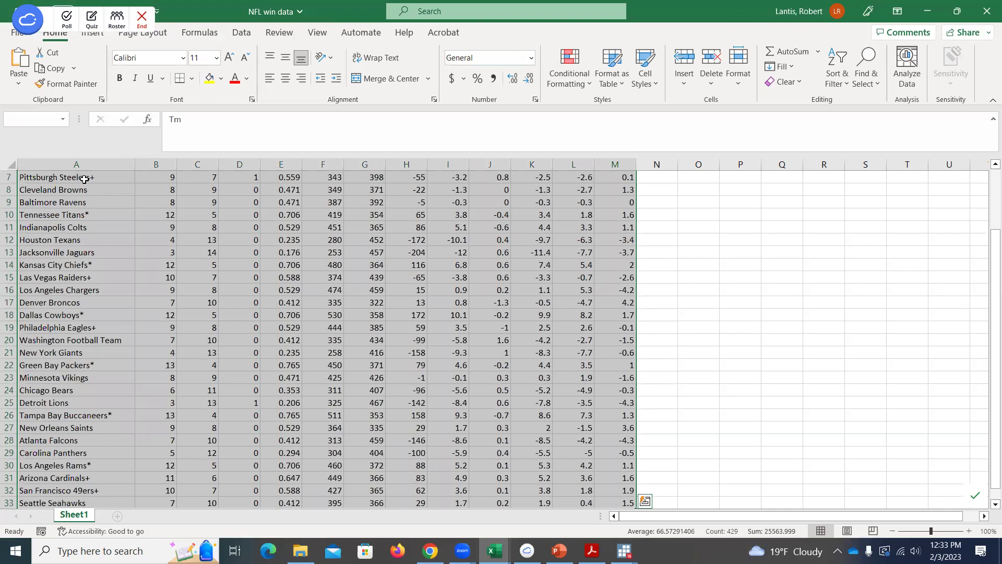
left_click(241, 33)
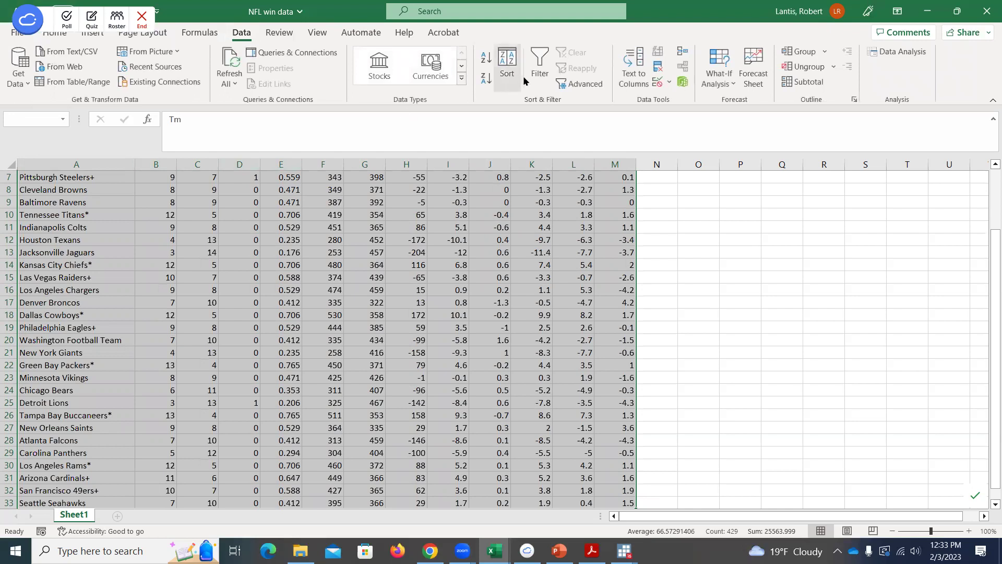
left_click(539, 72)
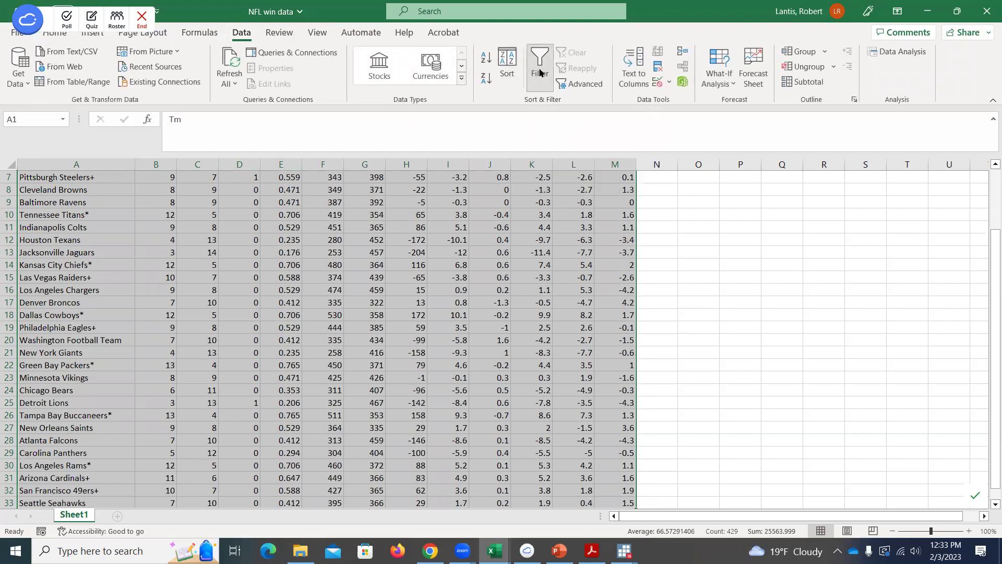
left_click_drag(987, 289, 987, 188)
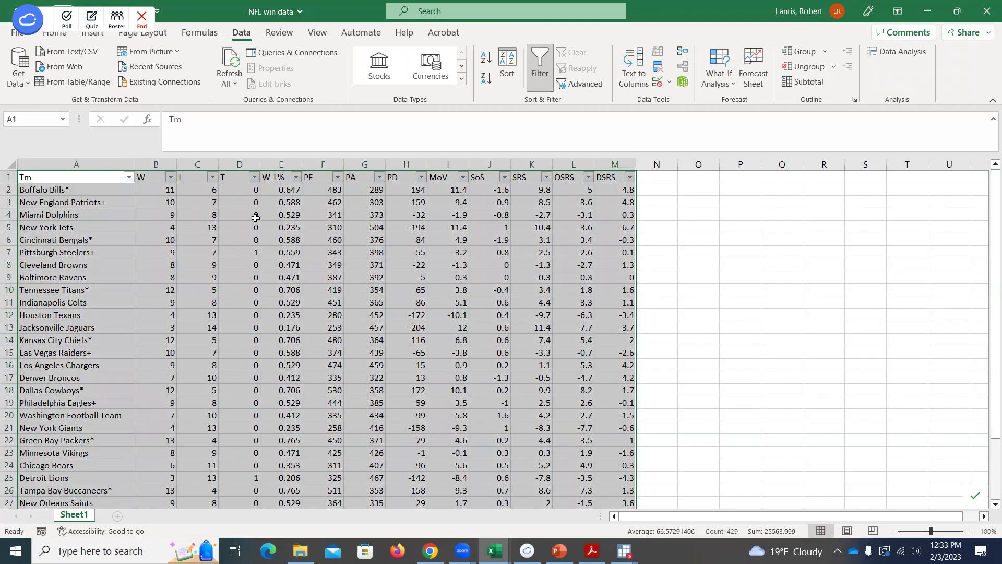
Step: Sort the team table by the W column from largest to smallest
left_click(171, 177)
mouse_move(105, 236)
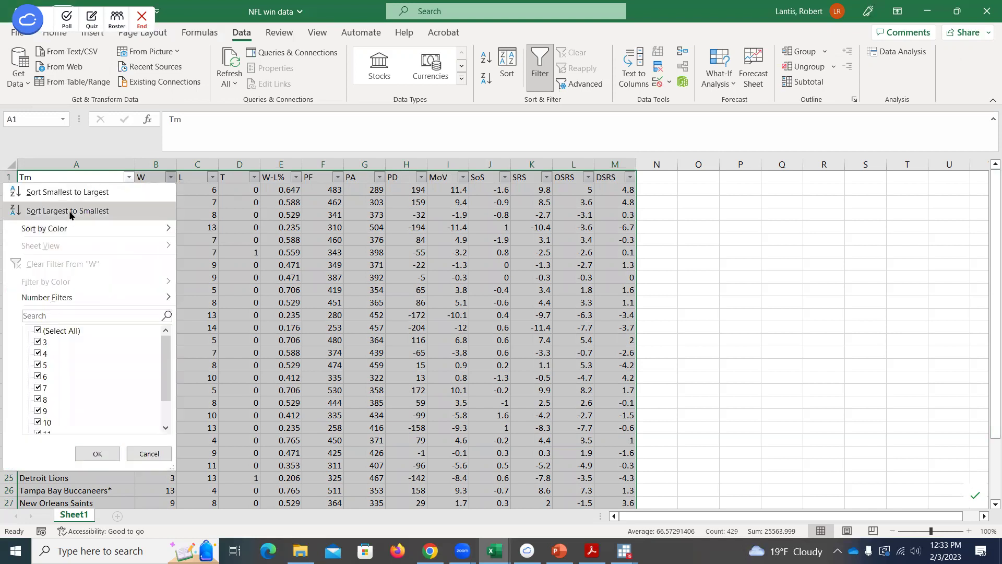
left_click(72, 212)
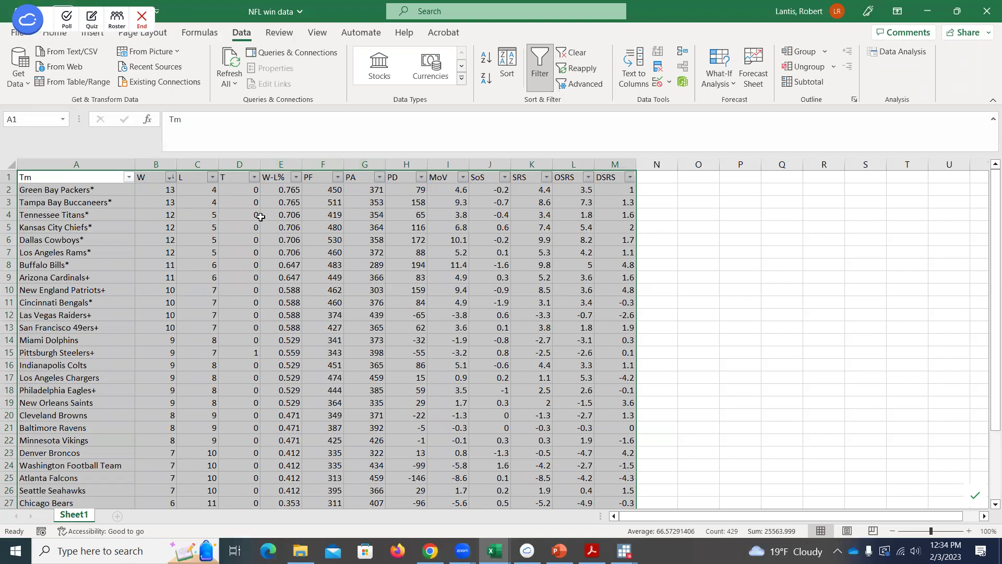
Step: Select cell N2 beside the table and set the sheet magnification to 200%
left_click(661, 189)
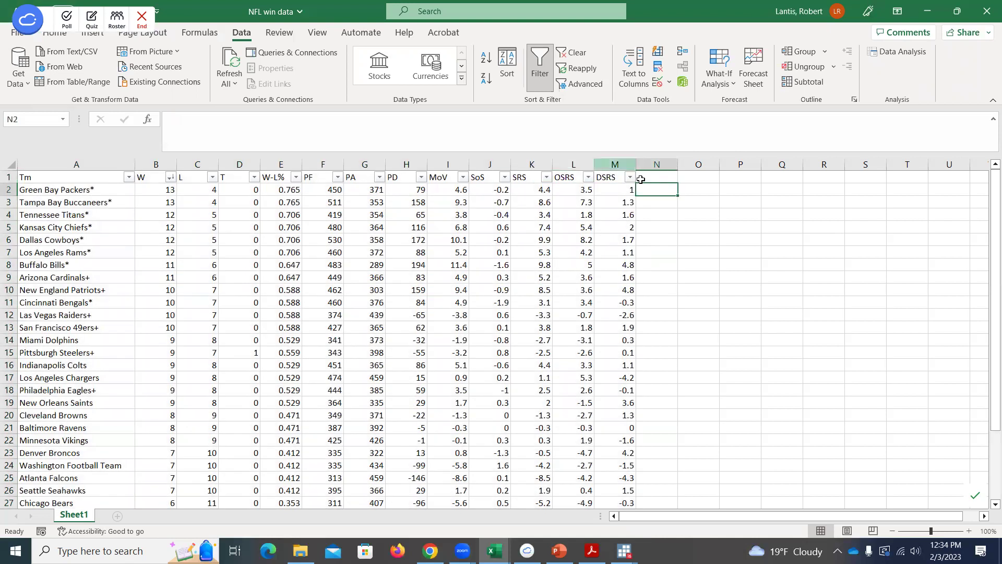
key("alt+w")
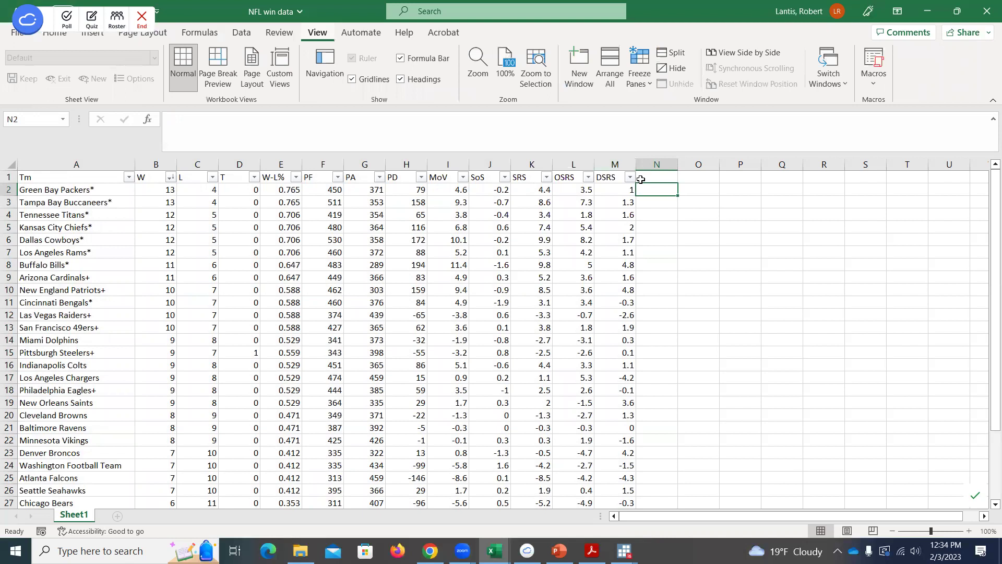
key("q")
left_click(700, 232)
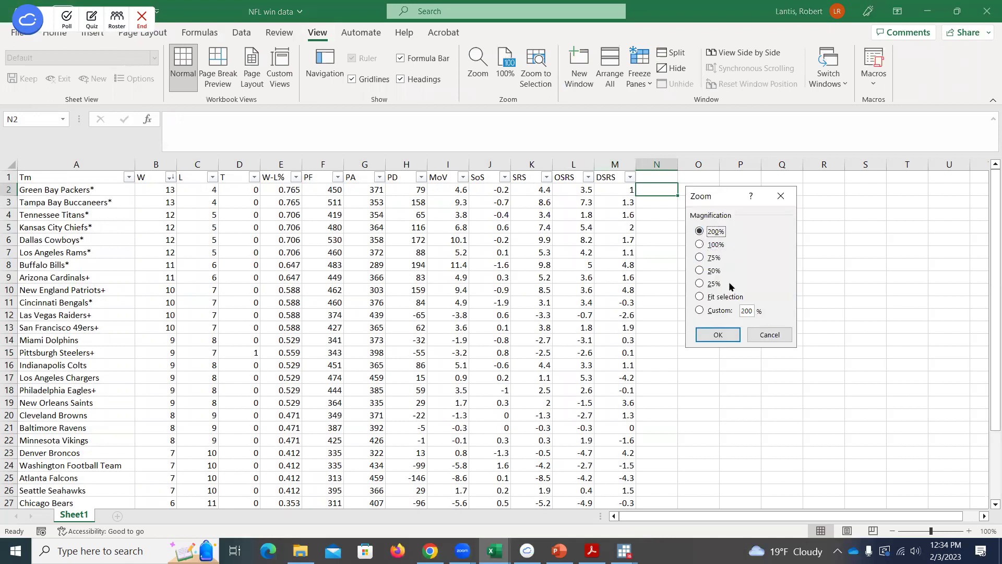
left_click(716, 336)
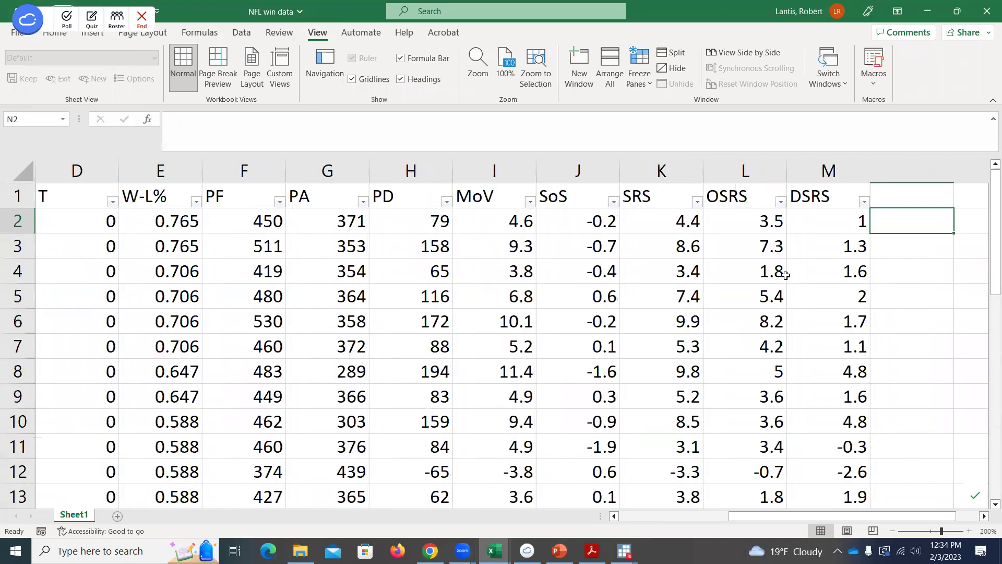
Step: Label cell N2 "SD" and calculate the sample standard deviation of the W-L% values in O2 with =STDEV.S(E2:E33)
type("SD")
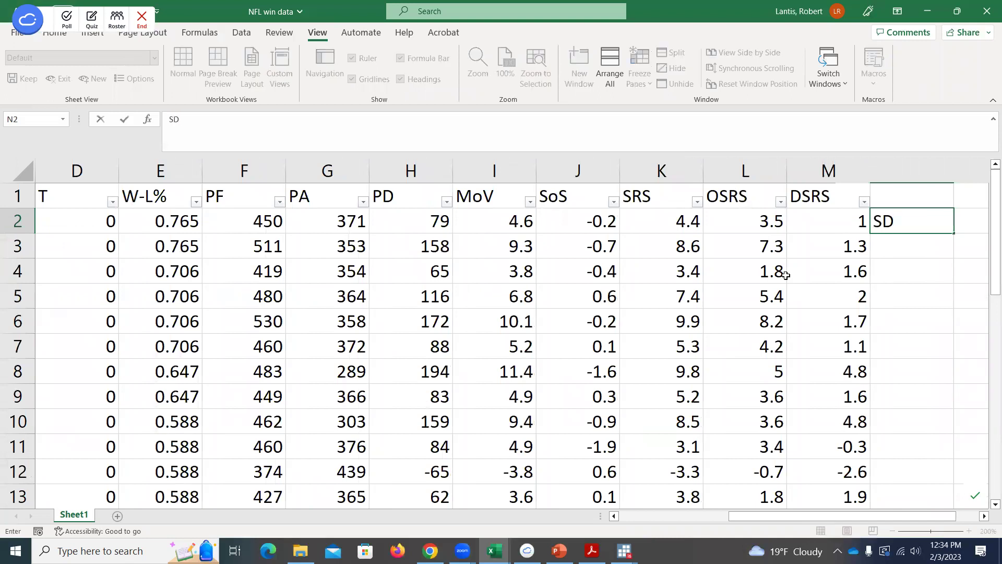
key("Tab")
type("=stdev")
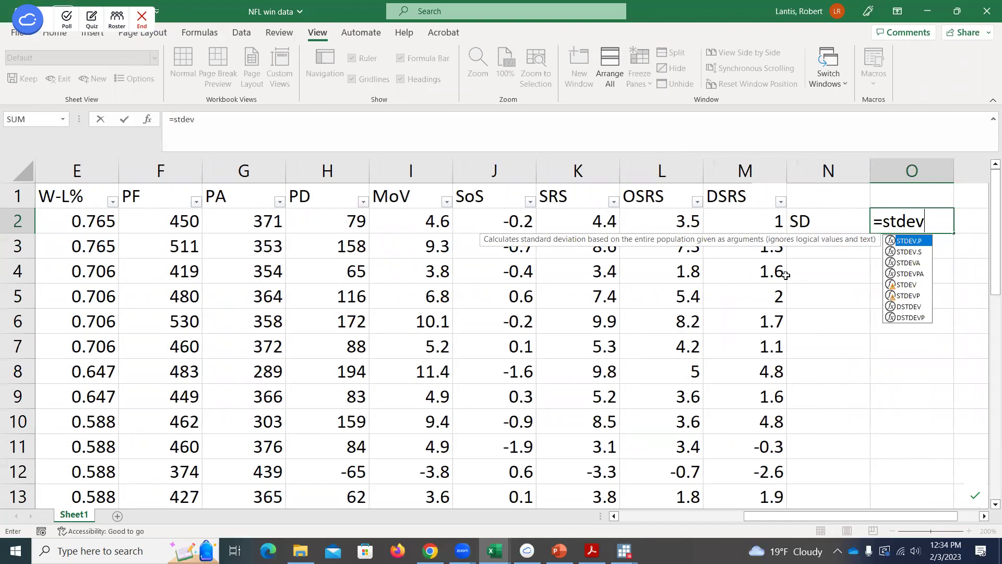
type(".")
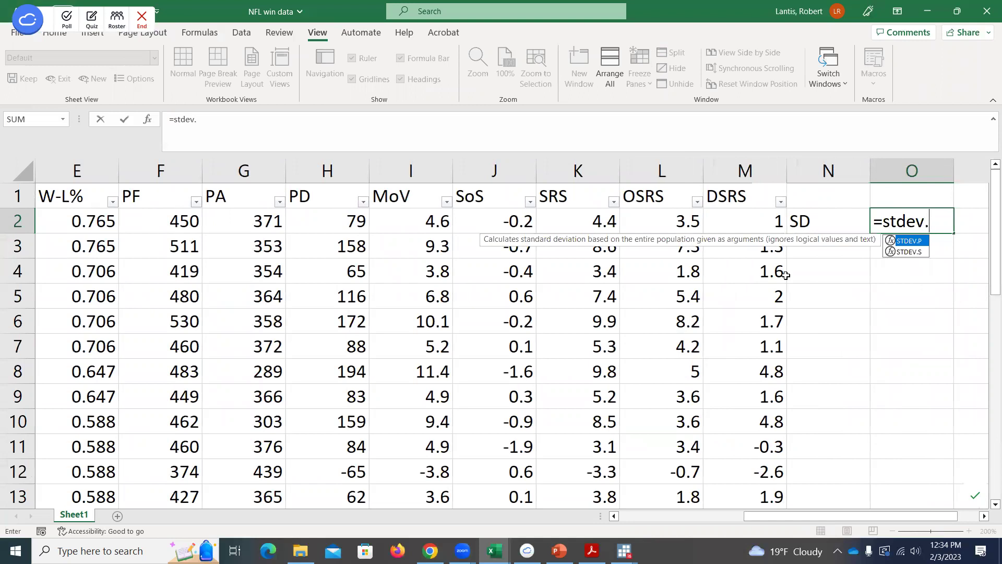
type("s")
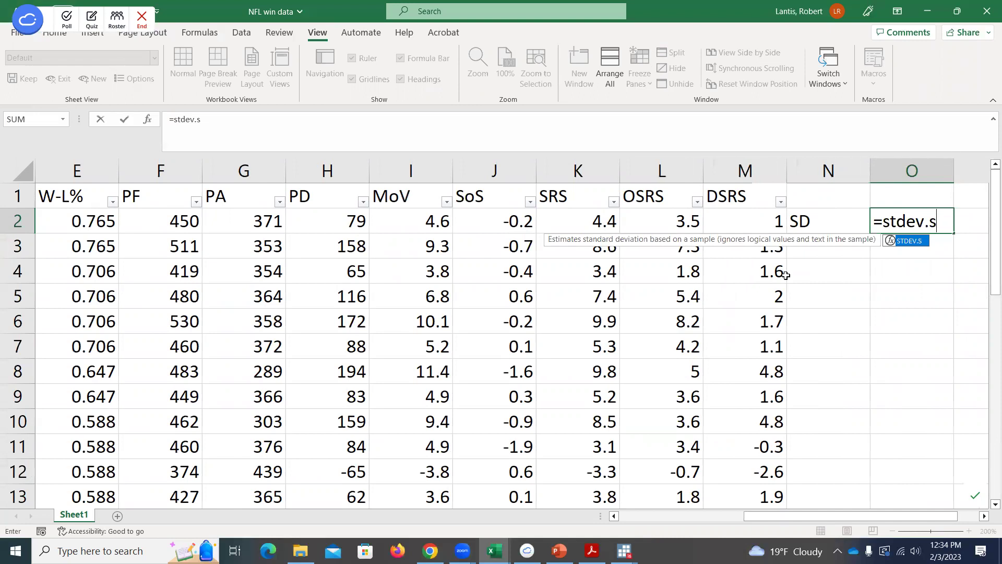
type("(")
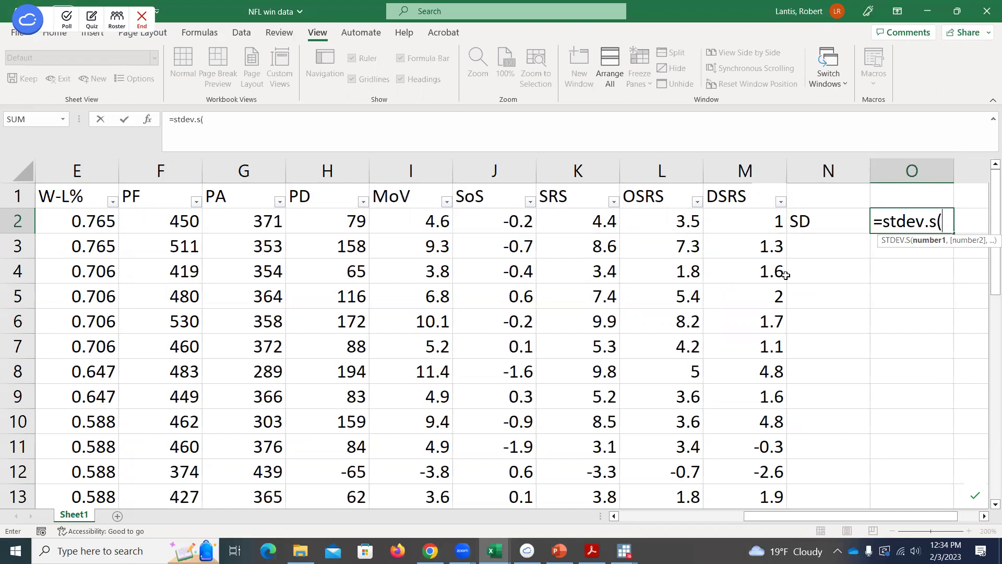
key("Left")
key("Left")
key("Left")
key("Left")
key("Left")
key("Left")
key("Left")
key("Left")
key("Left")
key("Left")
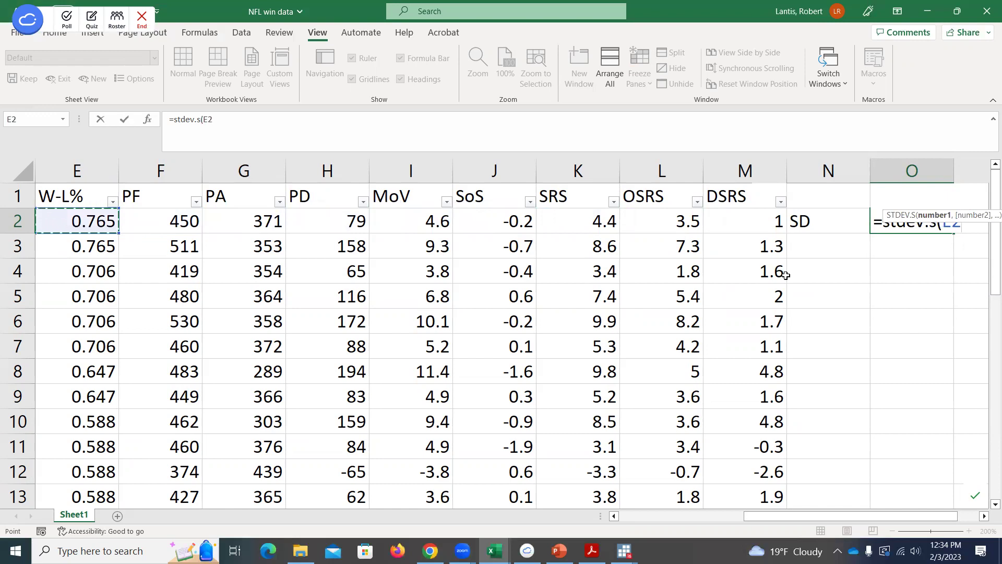
key("ctrl+shift+Down")
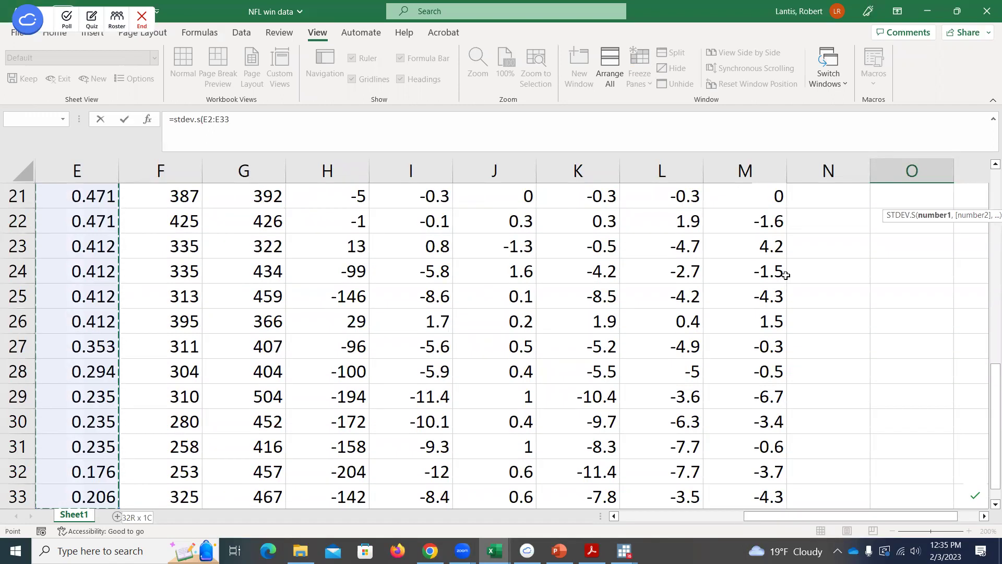
key("shift+Return")
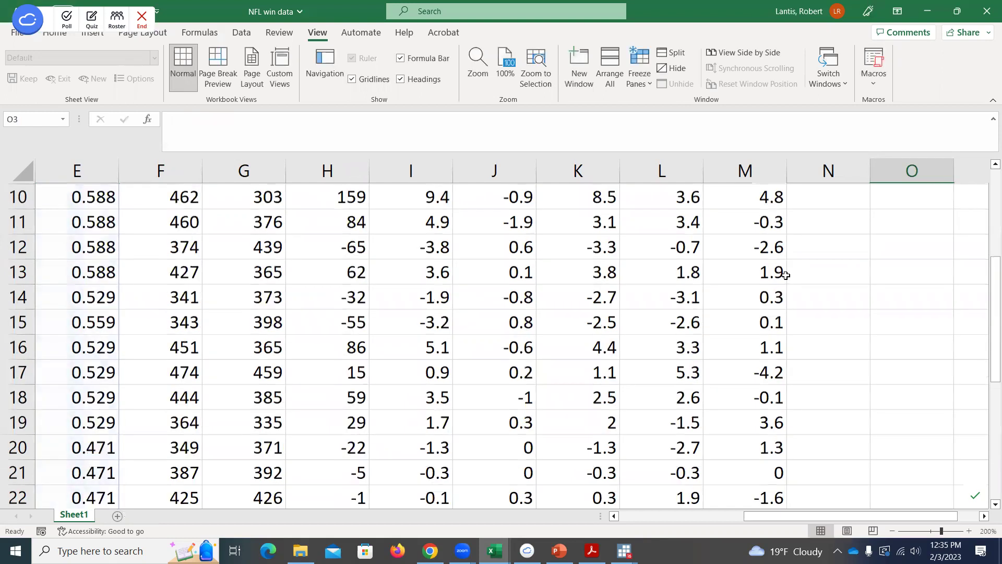
key("Right")
key("Down")
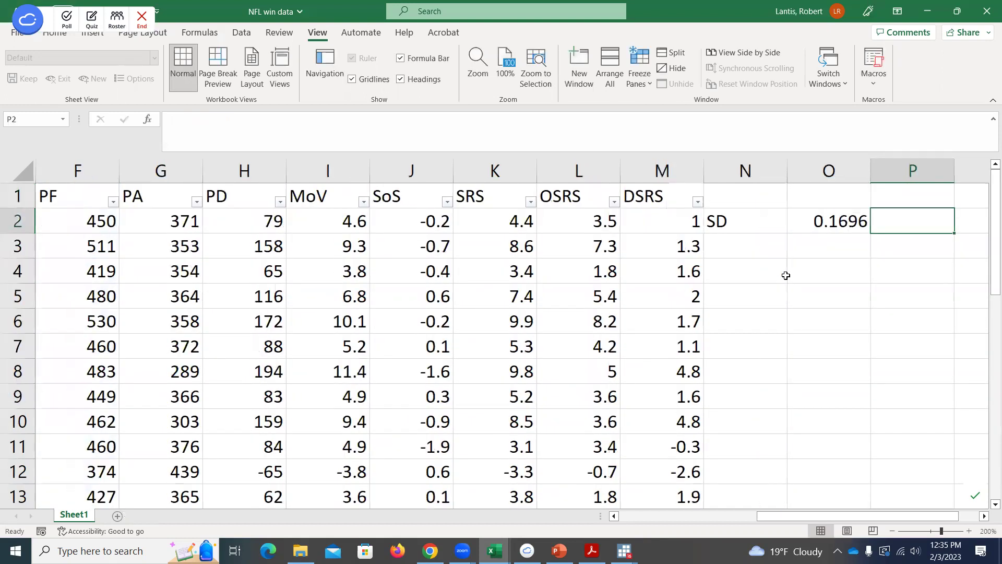
key("Left")
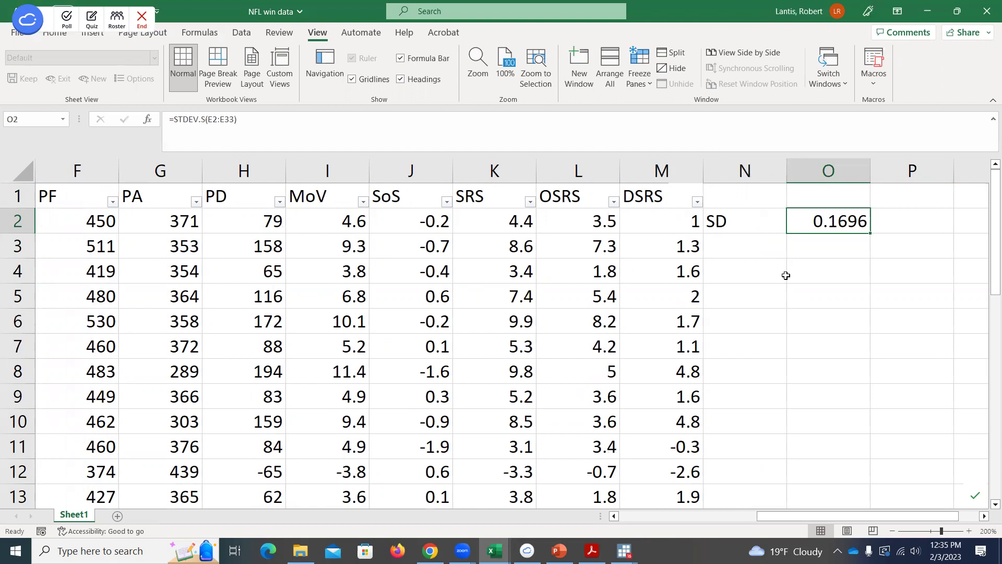
Step: Label cell N3 "Ideal" and enter the formula =.5/sqrt(16) in O3
key("Down")
key("Left")
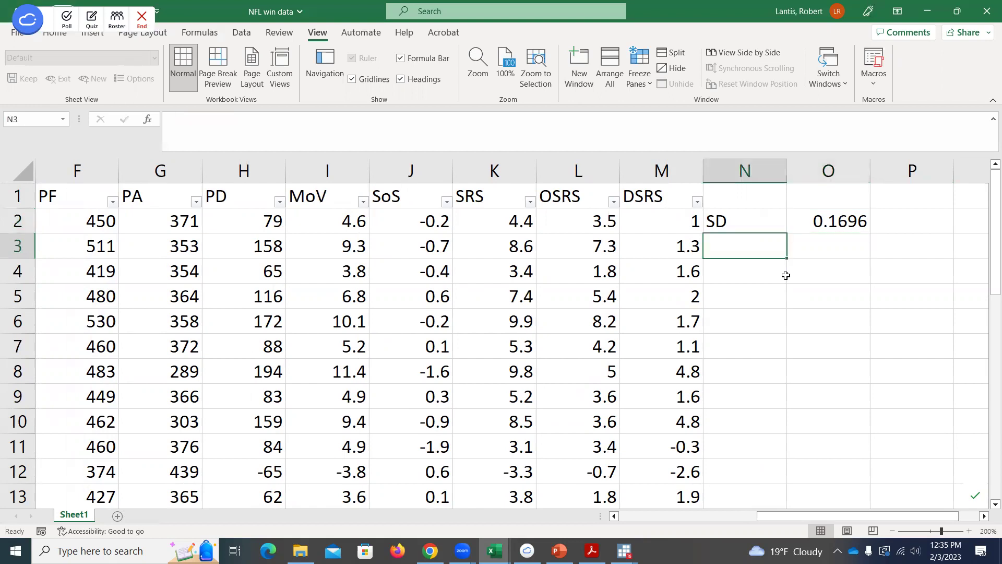
type("Ideal")
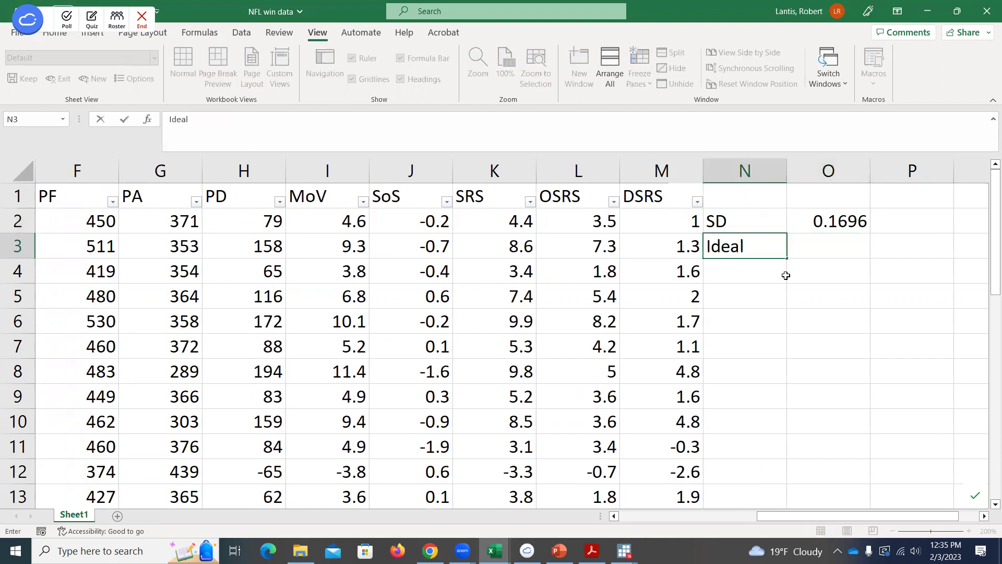
key("Tab")
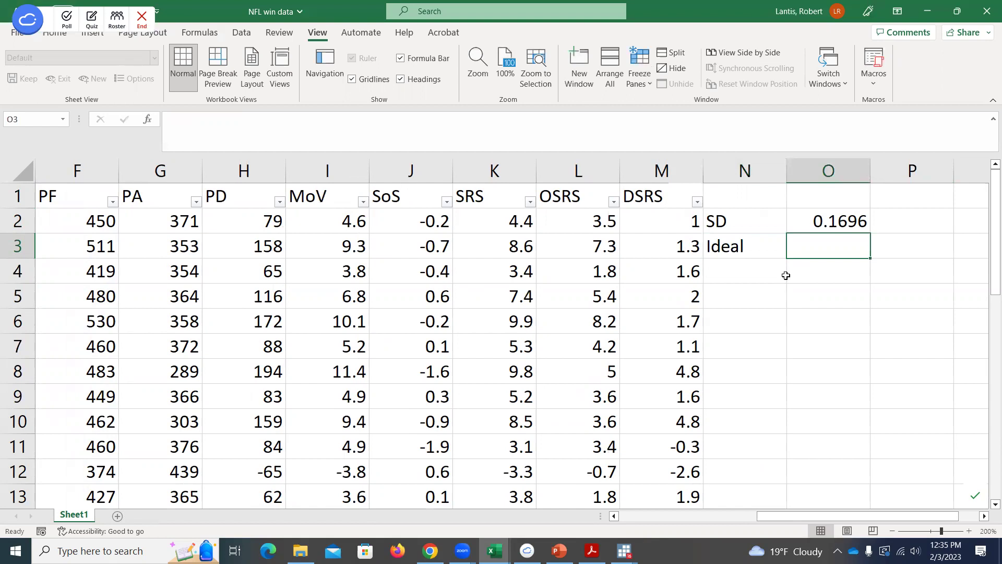
type("=")
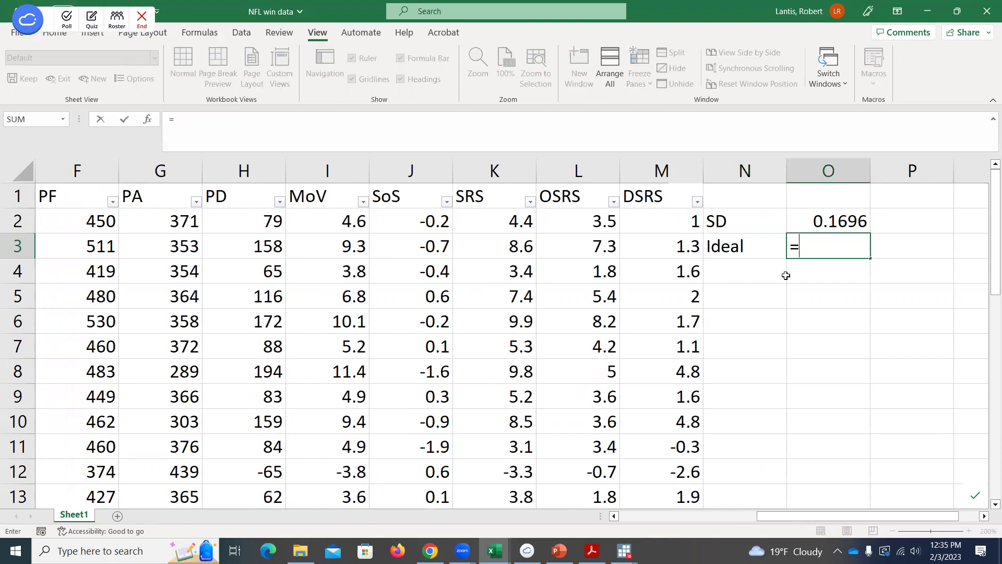
type(".5/sqrt(")
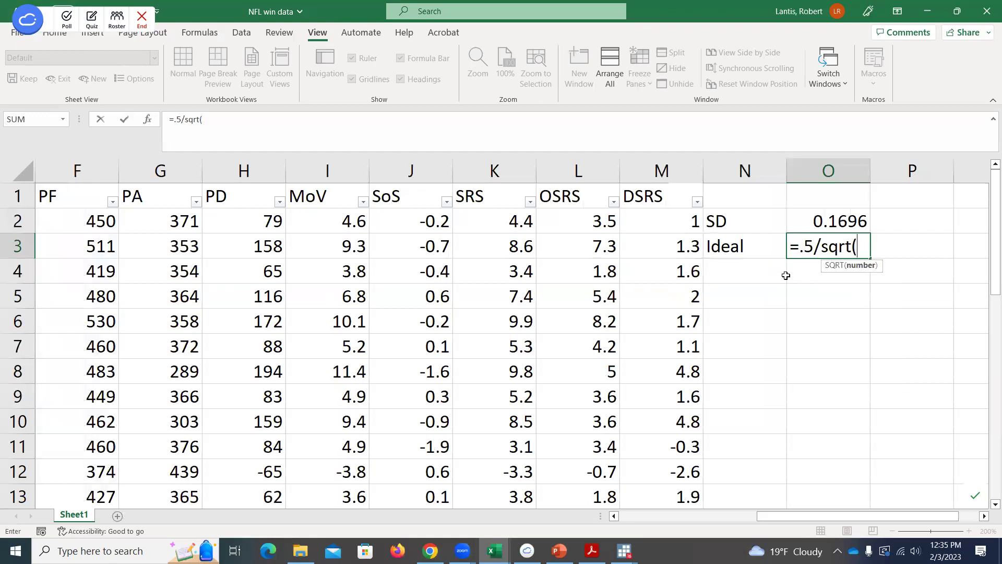
type("16)")
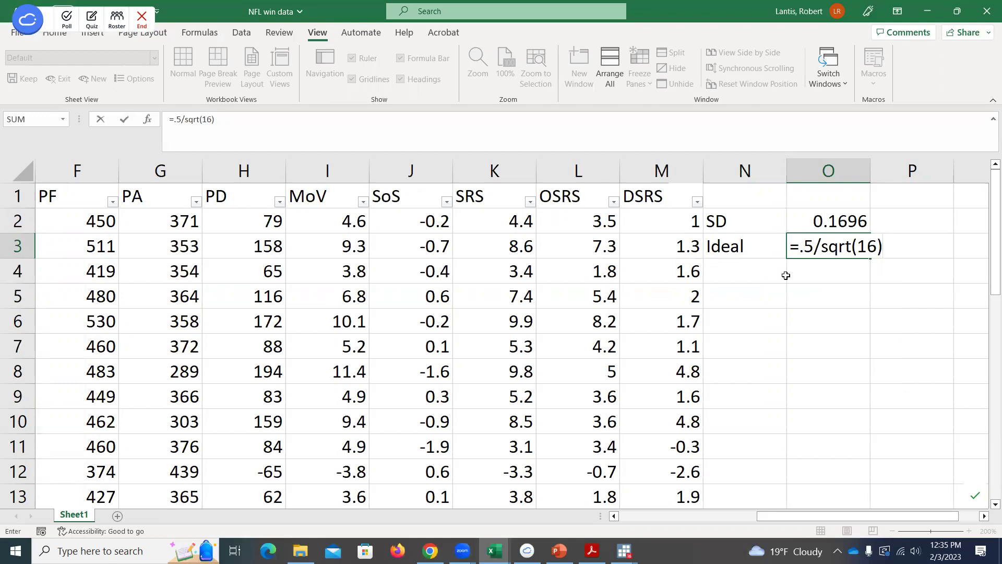
left_click(786, 275)
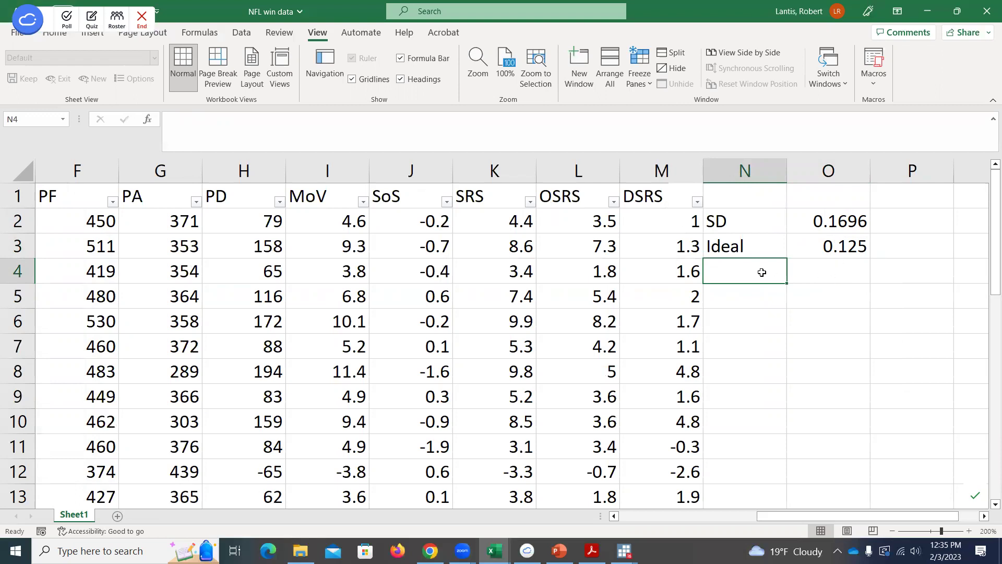
Step: Label cell N4 "Ratio" and divide the SD by the ideal value in O4 with =O2/O3
type("Ratio")
key("Tab")
type("=")
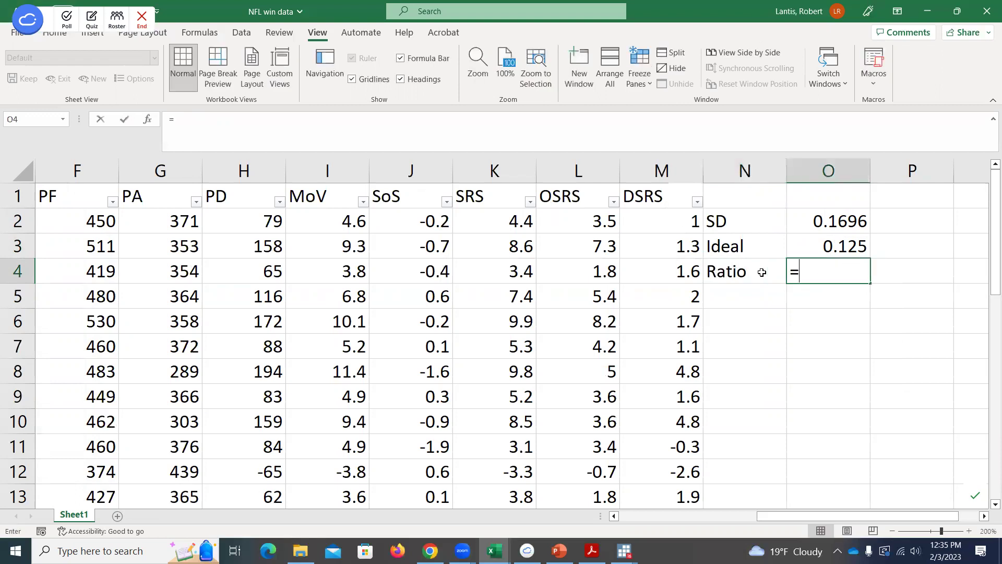
key("Up")
key("Up")
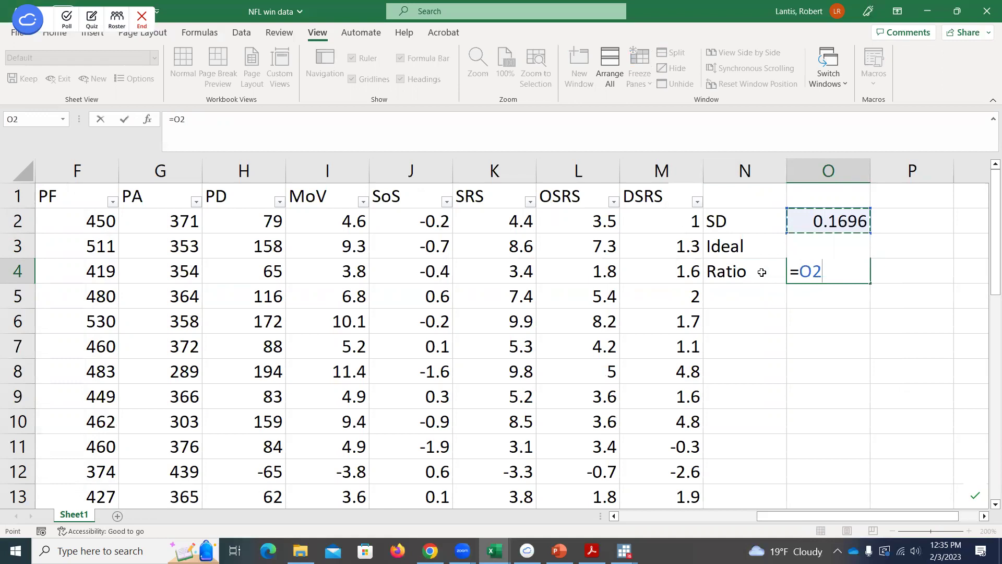
type("/")
key("Up")
key("Return")
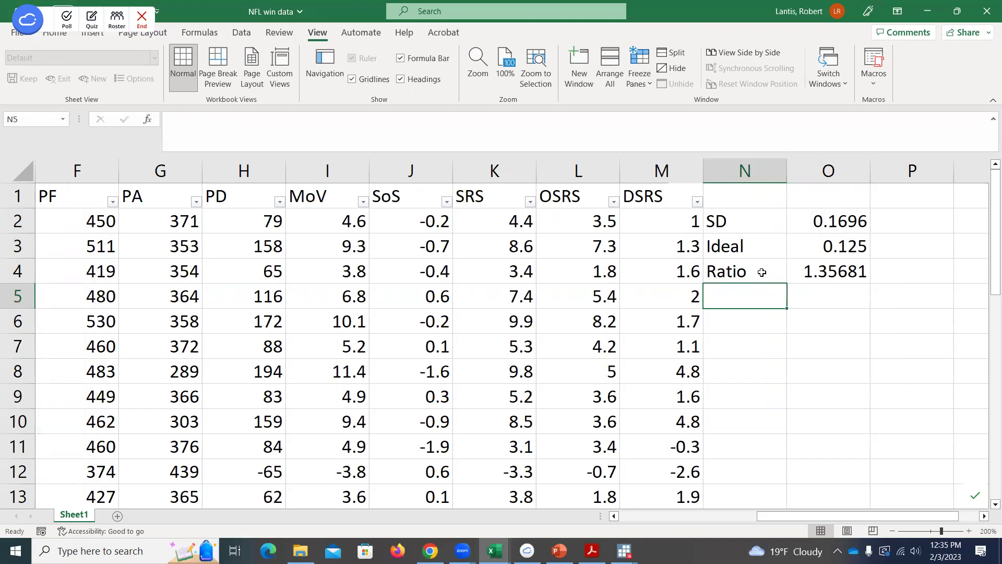
Step: Clear all the W-L% values in E2:E33, keeping the column header
key("Left")
key("Left")
key("Left")
key("Left")
key("Left")
key("Left")
key("Left")
key("Left")
key("Left")
key("Left")
key("Left")
key("Left")
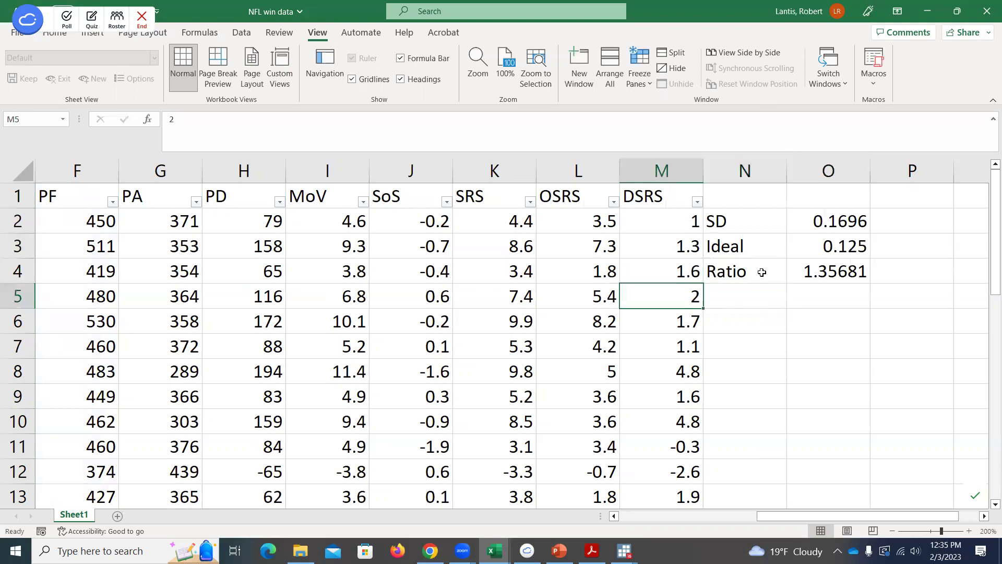
key("Up")
key("Up")
key("Up")
key("Up")
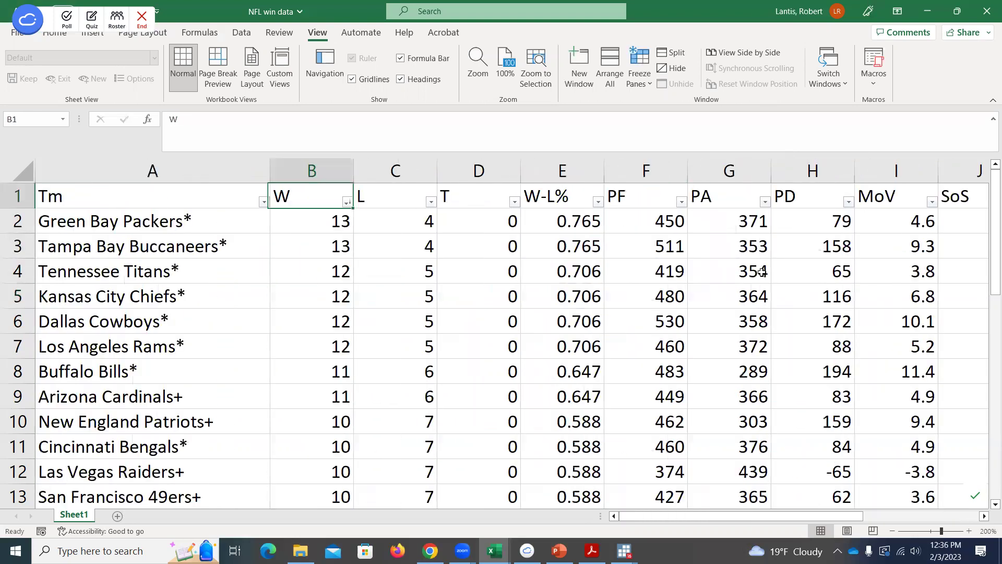
key("Right")
key("Right")
key("Right")
key("Down")
key("ctrl+shift+Down")
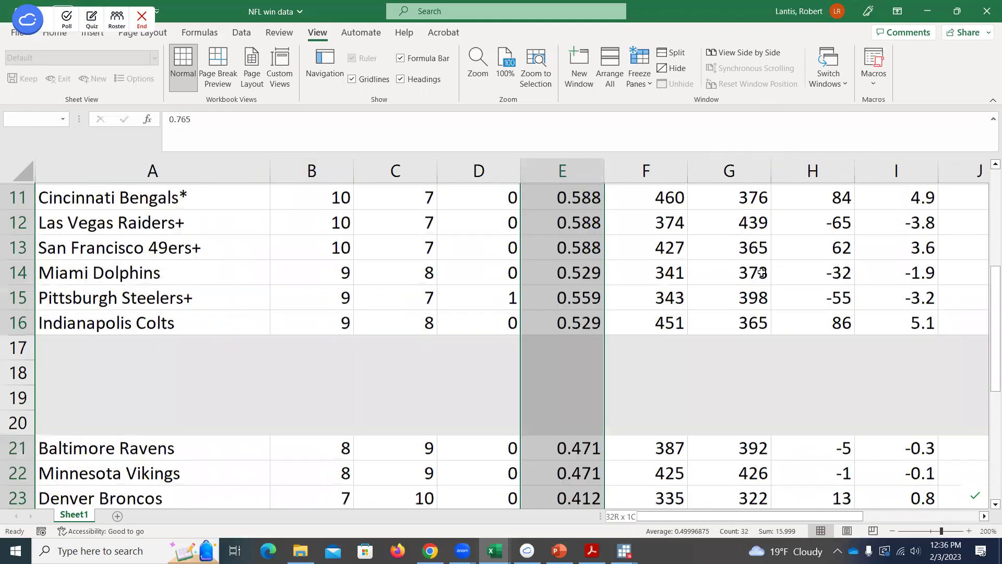
key("Delete")
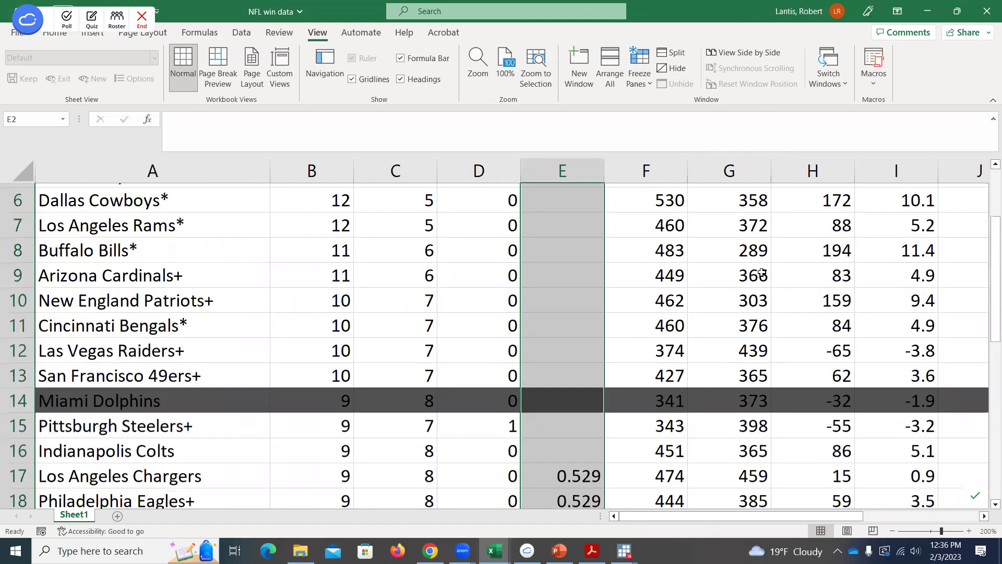
Step: Calculate the first team's win percentage in E2 with =B2/SUM(B2:D2) and fill the formula down the W-L% column
key("Up")
key("Down")
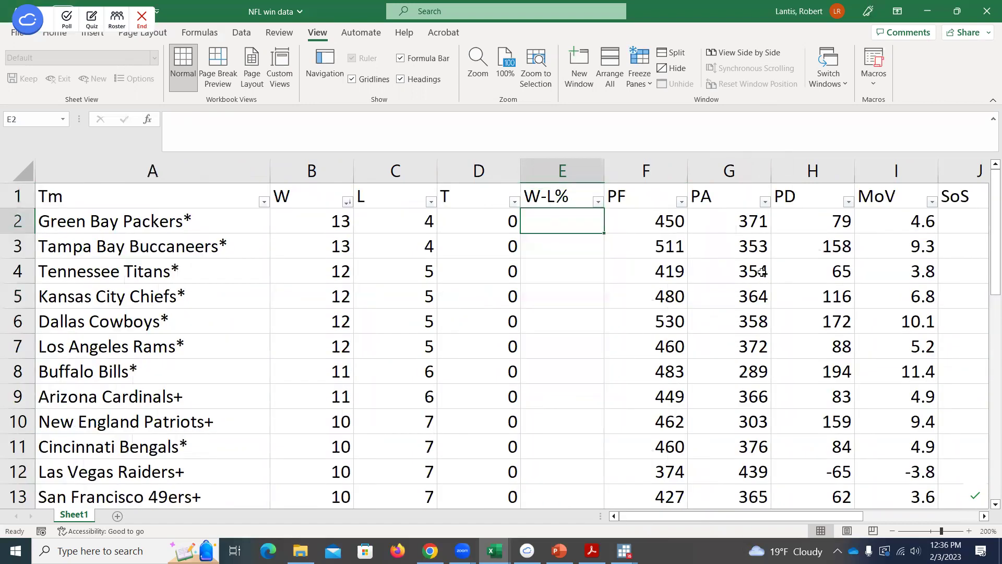
type("=")
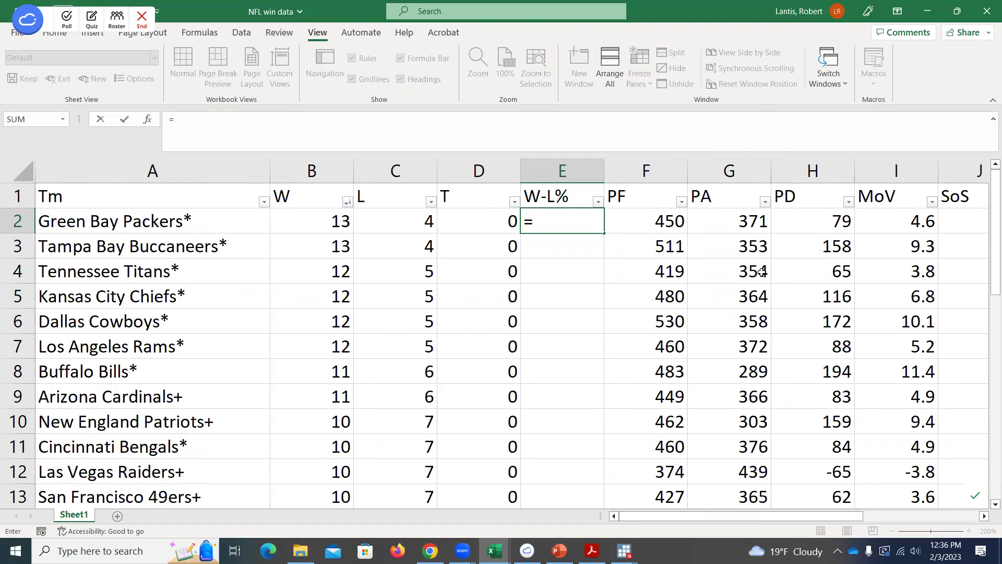
key("Left")
key("Left")
key("Left")
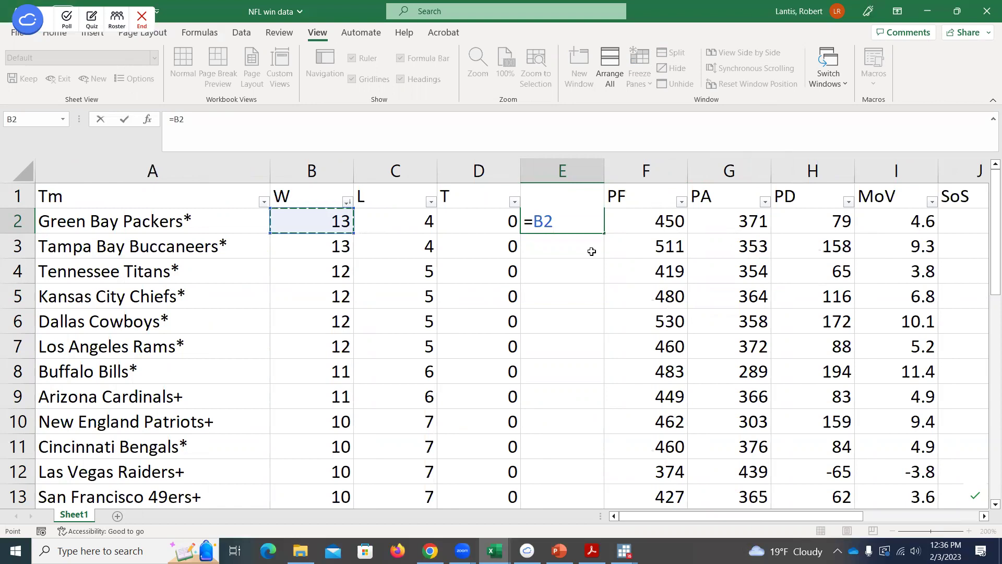
type("/")
type("sum(")
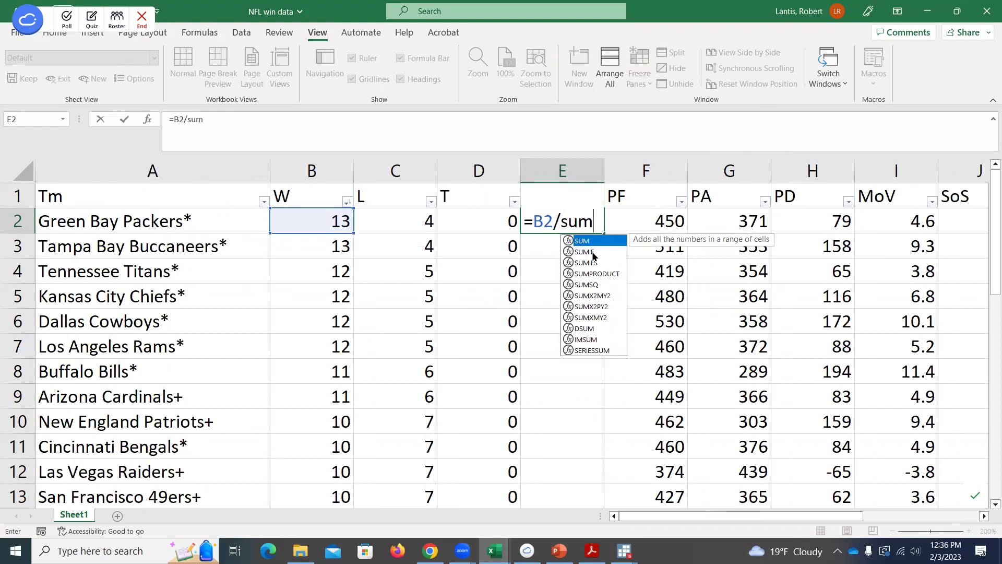
left_click_drag(340, 220, 470, 220)
type(")")
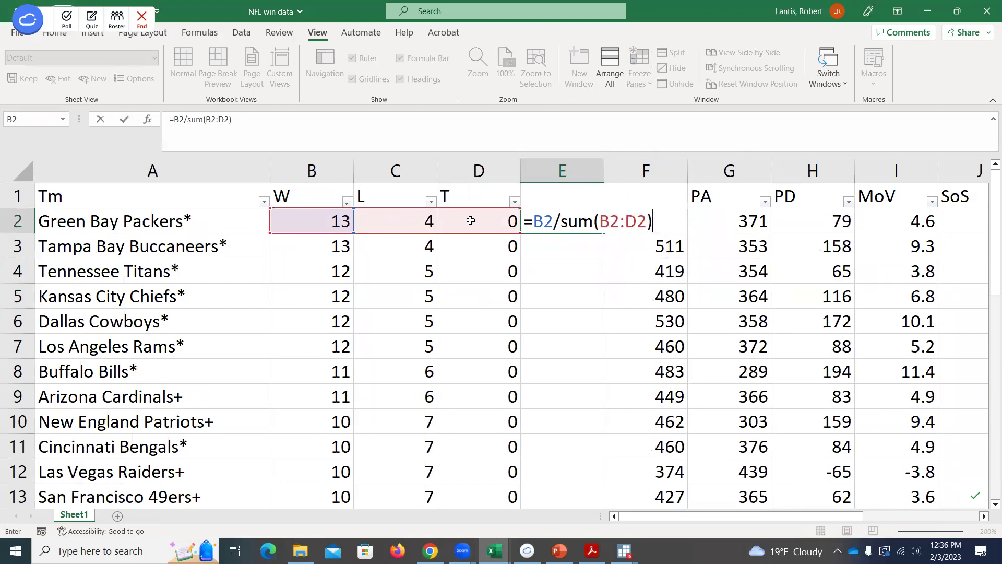
key("Return")
left_click(574, 229)
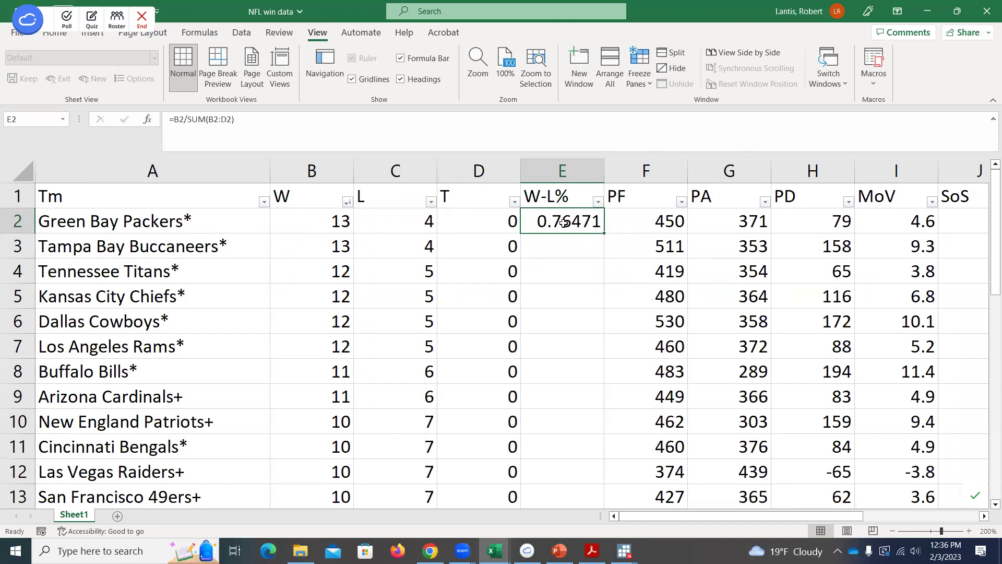
double_click(601, 234)
Step: Check the filled W-L% formulas down to the last team's row and return to the top of the column
key("Down")
key("Down")
key("Down")
key("Down")
key("Down")
key("Down")
key("Down")
key("Down")
key("Down")
key("Down")
key("Down")
key("Down")
key("Down")
key("Down")
key("Down")
key("Down")
key("Down")
key("Down")
key("Down")
key("Down")
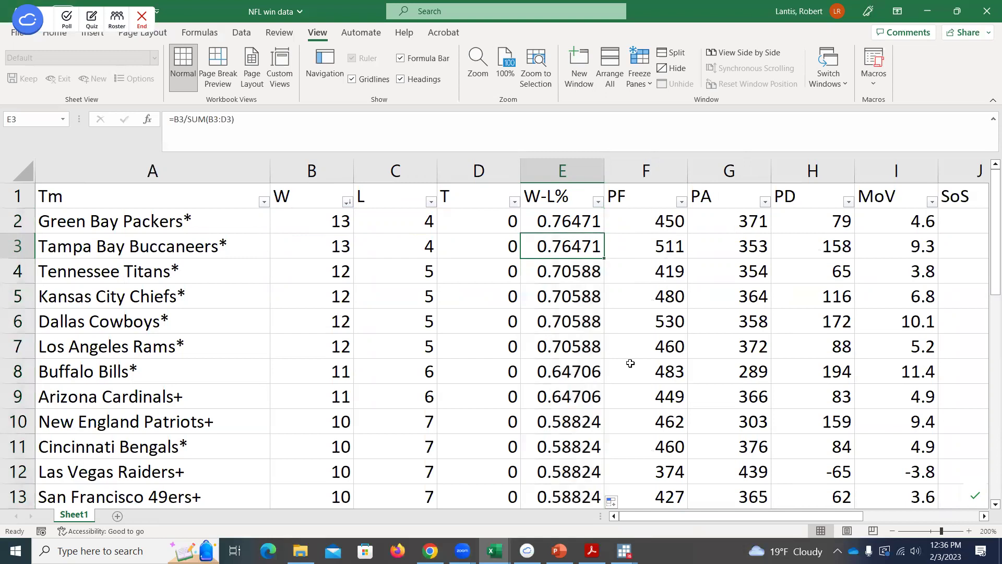
key("Down")
key("Down")
key("Down")
key("Down")
key("Down")
key("Down")
key("Down")
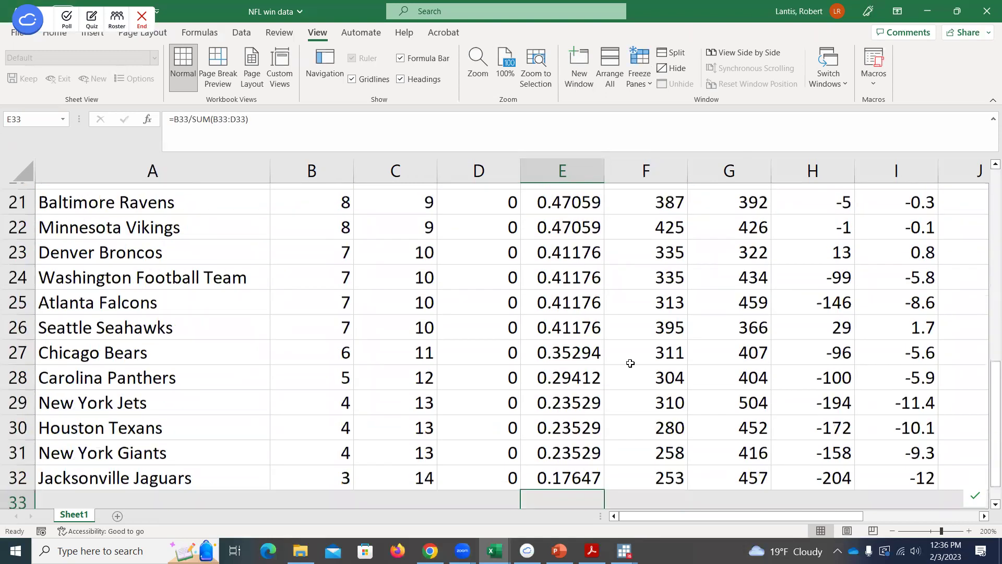
key("Down")
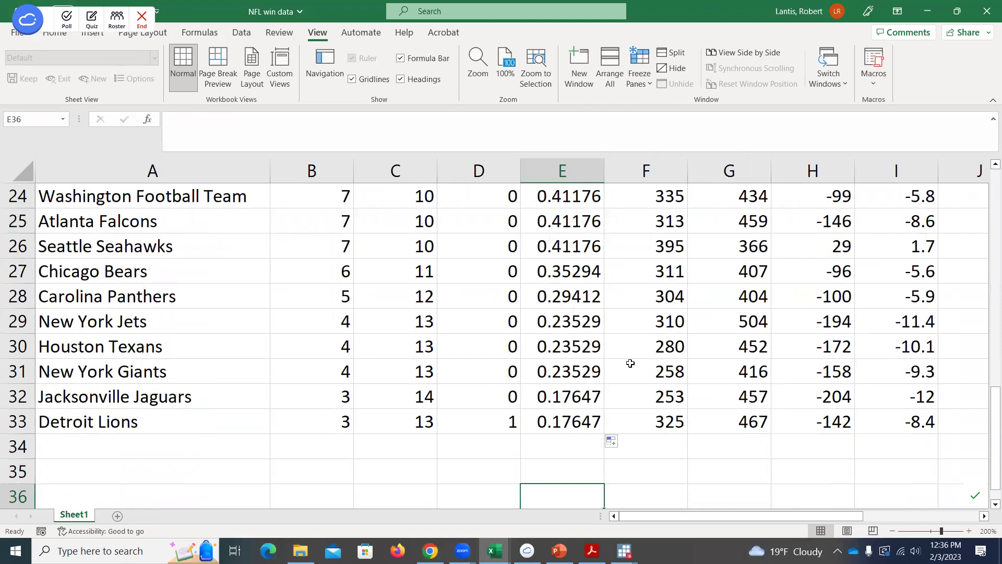
key("Up")
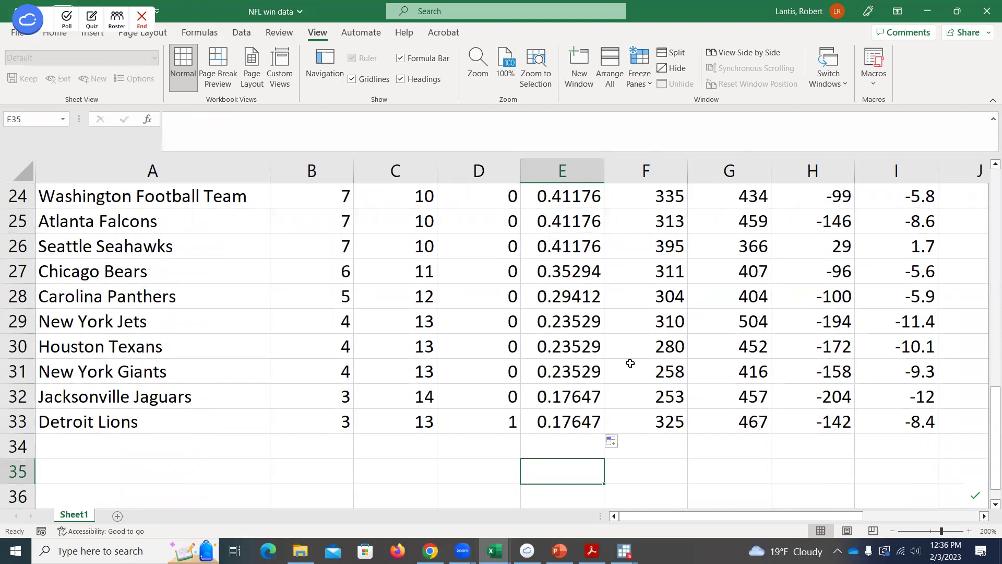
key("Up")
key("Up")
key("Up")
key("Up")
key("Up")
key("Up")
key("Up")
key("Up")
key("Up")
key("Up")
key("Up")
key("Up")
key("Up")
key("Up")
key("Up")
key("Up")
key("Up")
key("Up")
key("Up")
key("Up")
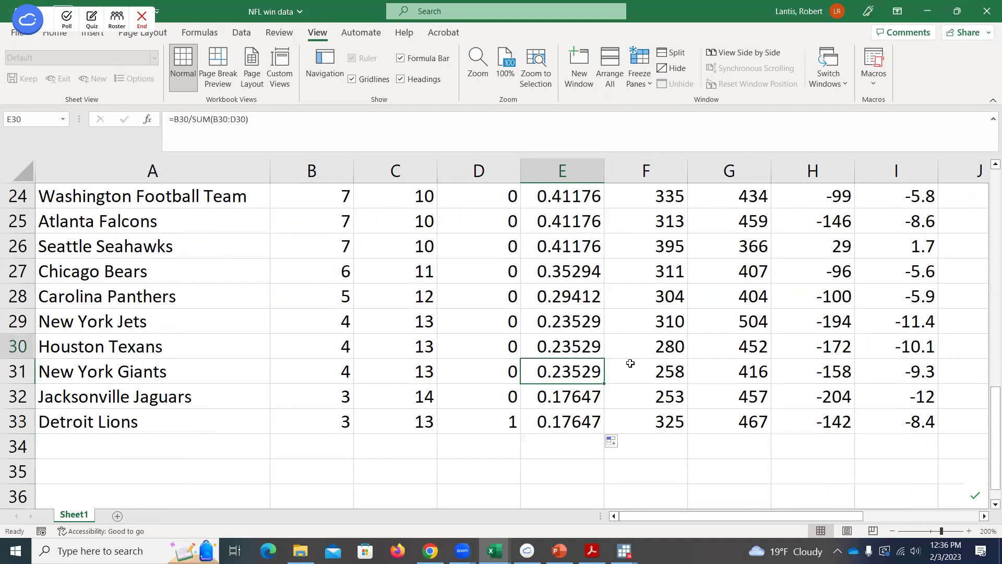
Step: Move the block with the SD, Ideal and Ratio labels and values from N2:O4 to O2:P4
key("Right")
key("Right")
key("Right")
key("Right")
key("Right")
key("Right")
key("Right")
key("Right")
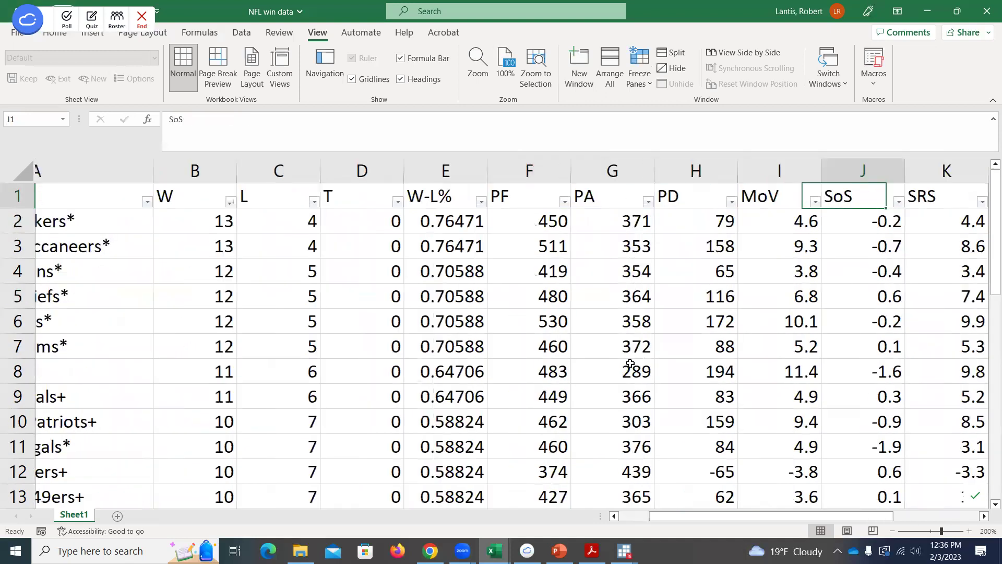
key("Right")
key("Right")
key("Right")
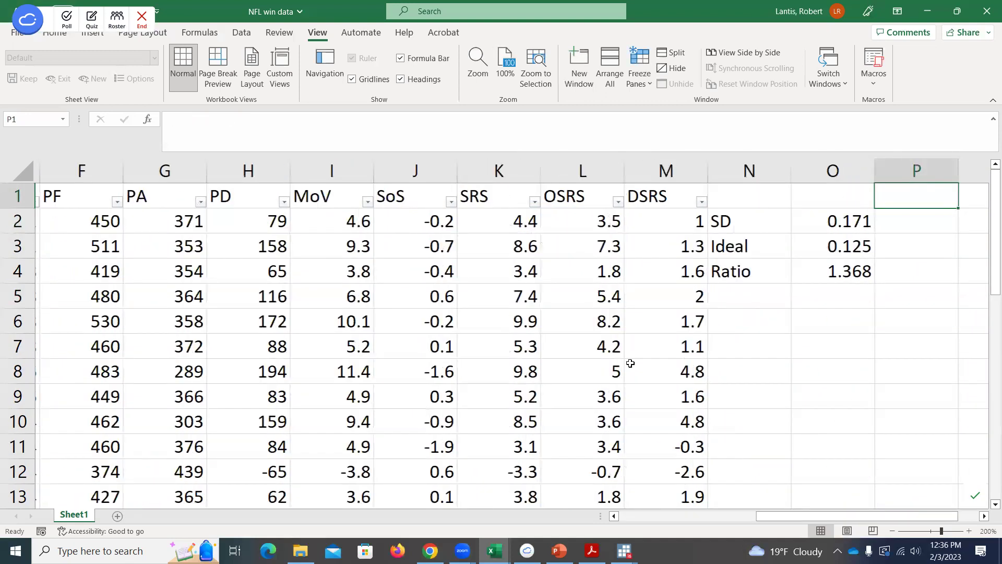
key("Left")
left_click_drag(722, 223, 906, 259)
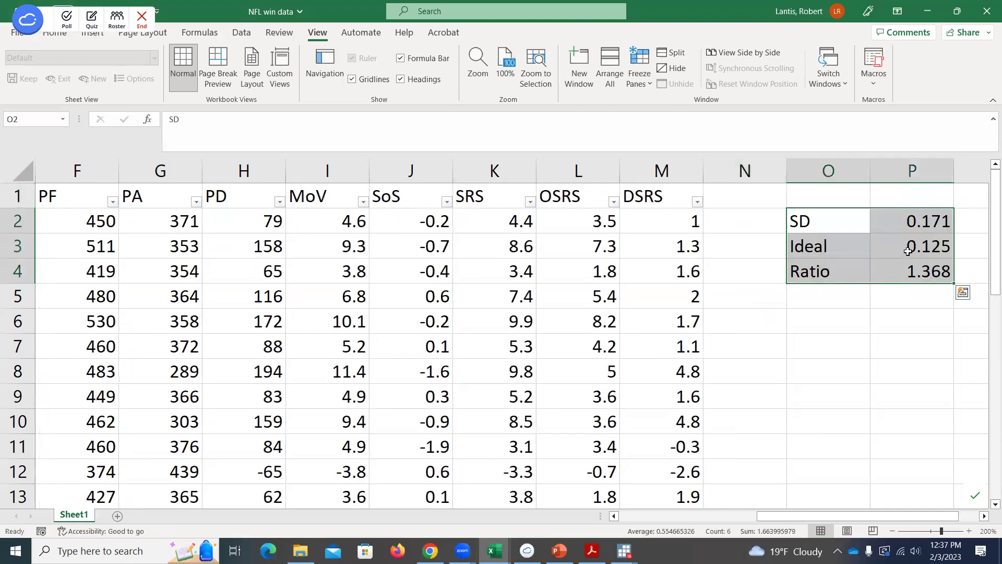
Step: Change the number of games in the Ideal formula in P3 to 17, so it reads =0.5/SQRT(17)
double_click(908, 251)
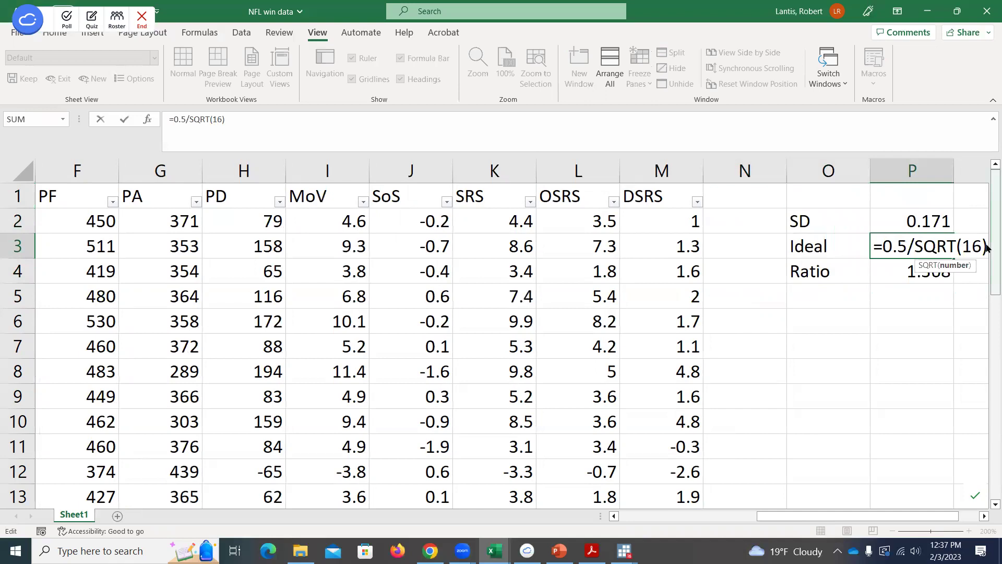
key("Delete")
type("7")
key("Return")
Step: Add the column header "Above 50%" in cell N1
key("Left")
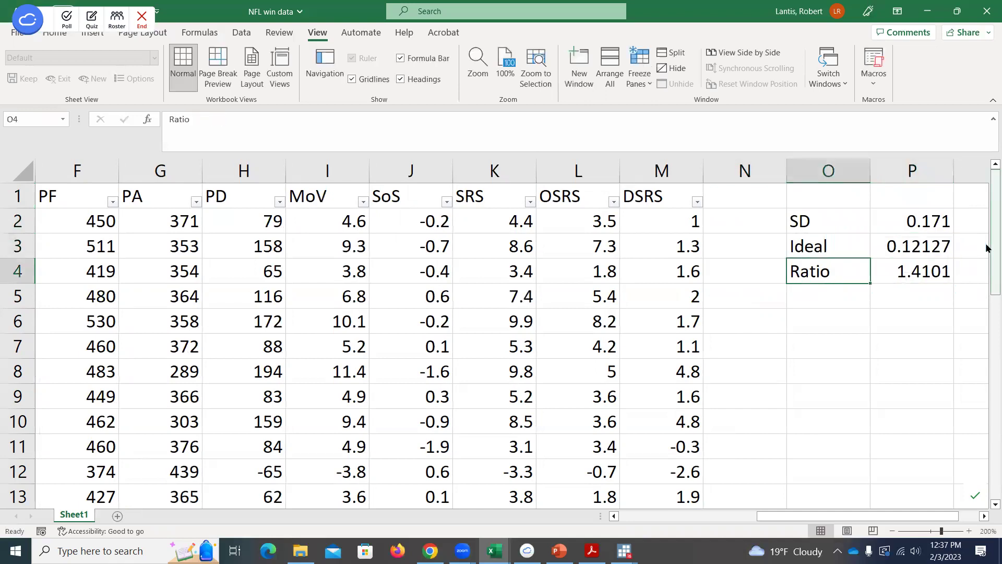
key("Left")
key("Down")
key("Down")
key("Up")
key("Up")
key("Up")
key("Up")
key("Up")
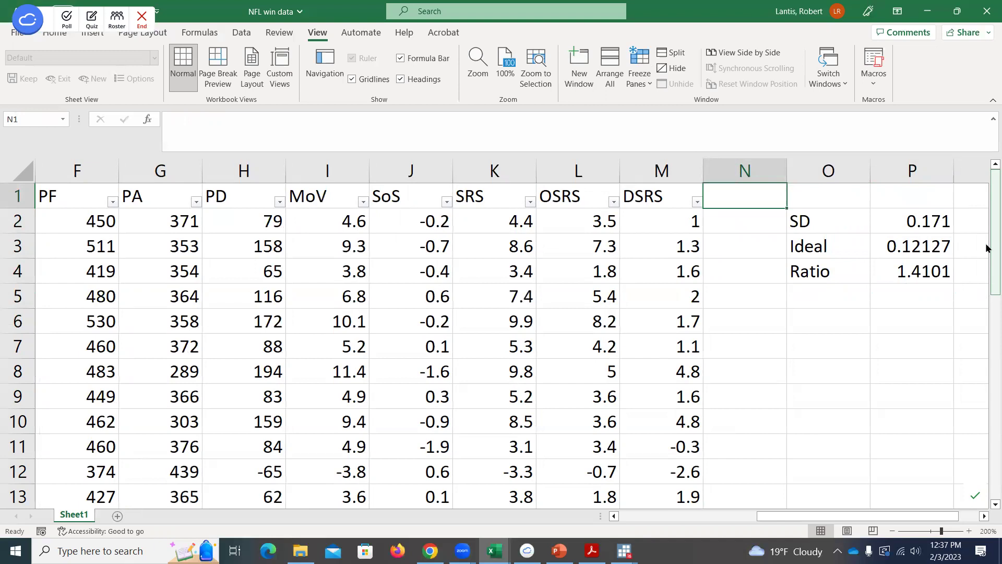
type("Above")
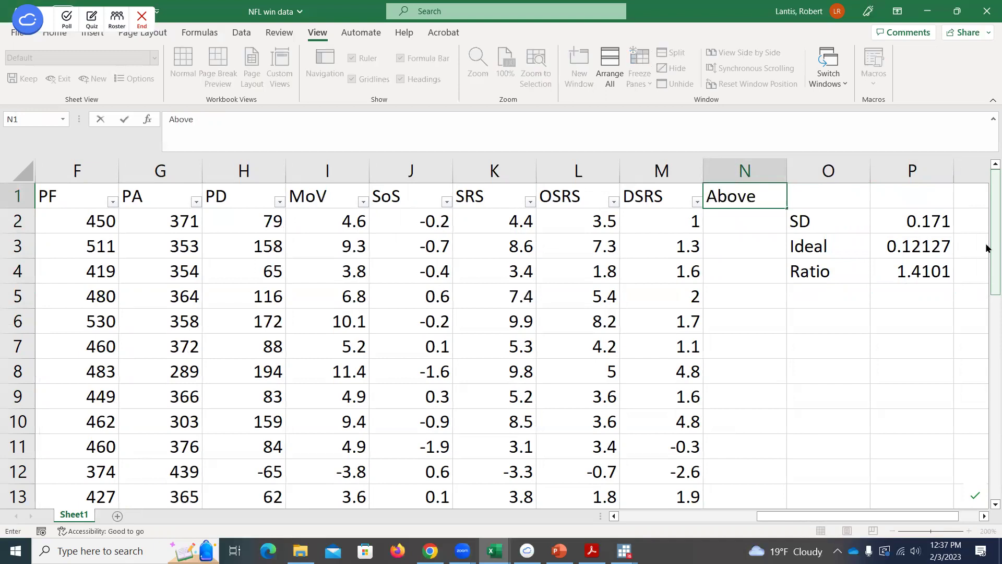
type(" 50%")
key("Return")
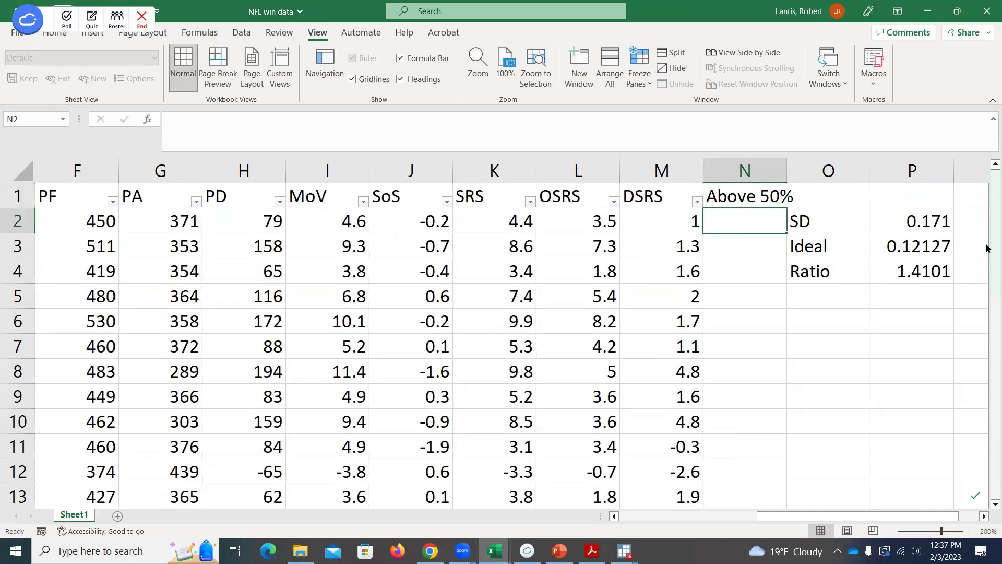
Step: Review the team names and W-L% values at the start of the table
key("Left")
key("Left")
key("Left")
key("Left")
key("Left")
key("Left")
key("Left")
key("Left")
key("Left")
key("Left")
key("Left")
key("Left")
key("Left")
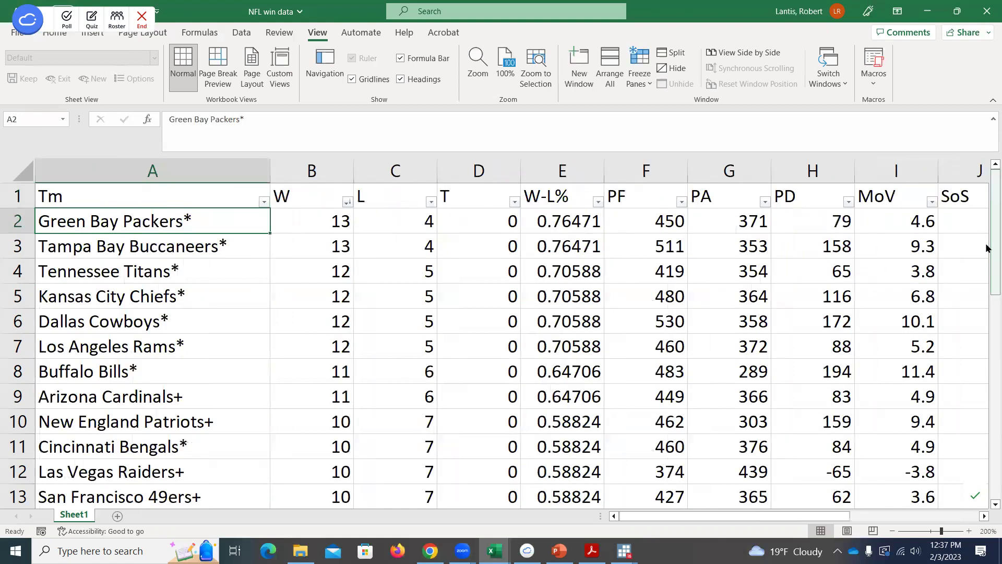
key("Down")
key("Right")
key("Right")
key("Right")
key("Right")
key("Down")
key("Down")
key("Up")
key("Up")
key("Right")
key("Right")
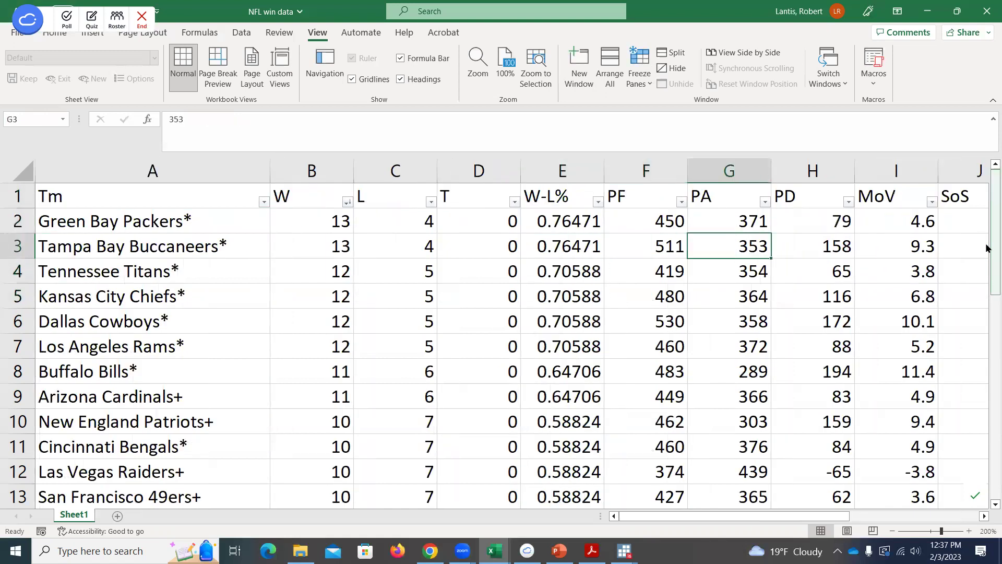
Step: Enter an IF formula in N2 that returns 1 when E2 is greater than .5 and 0 otherwise
key("Right")
key("Right")
key("Right")
key("Right")
key("Right")
key("Right")
key("Right")
key("Up")
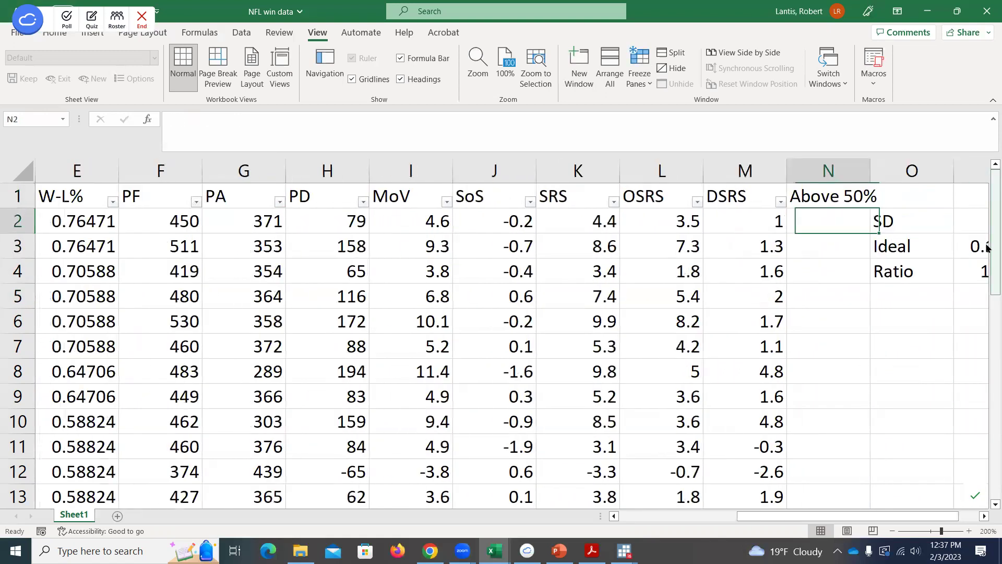
type("=")
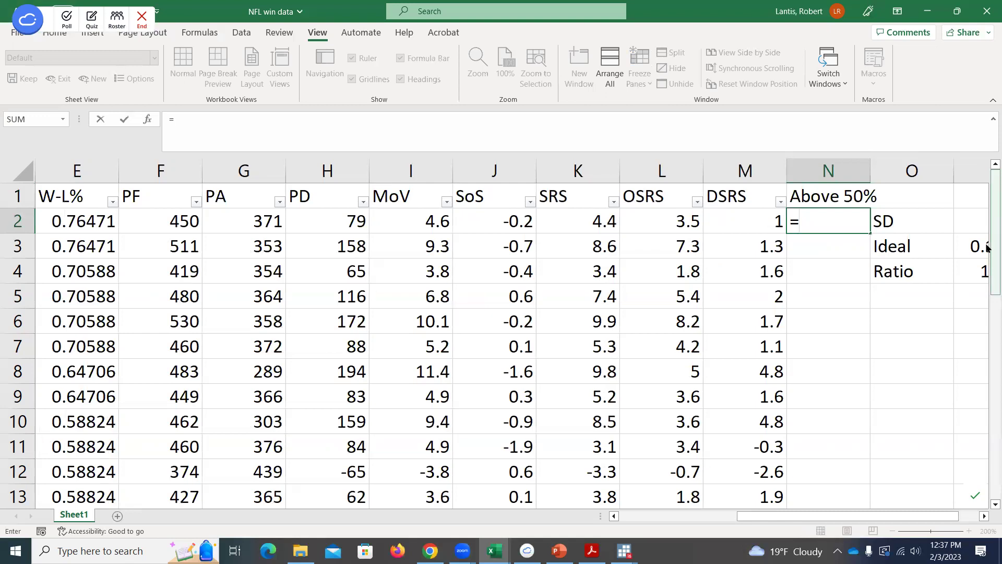
type("if(")
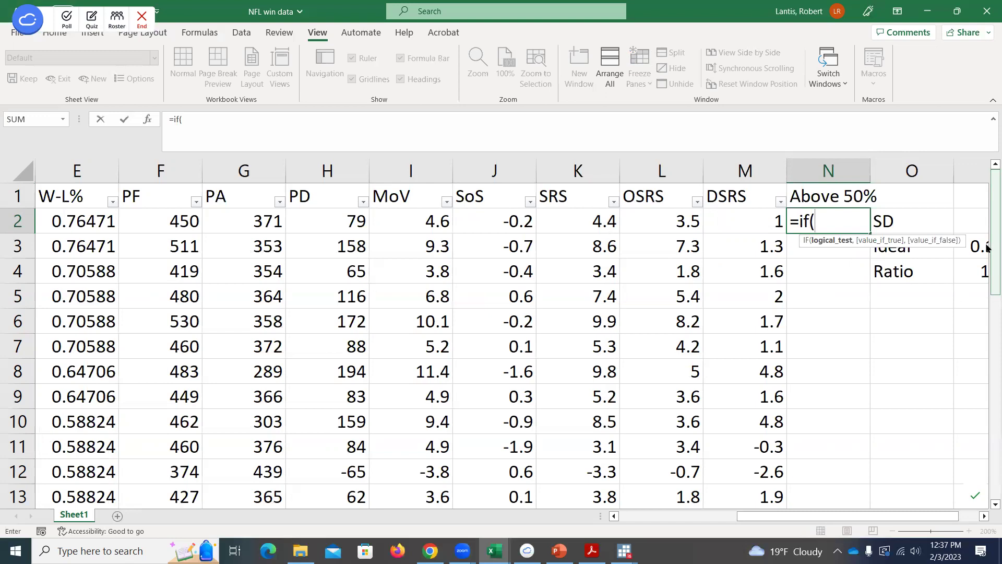
left_click_drag(777, 510, 799, 517)
left_click(487, 231)
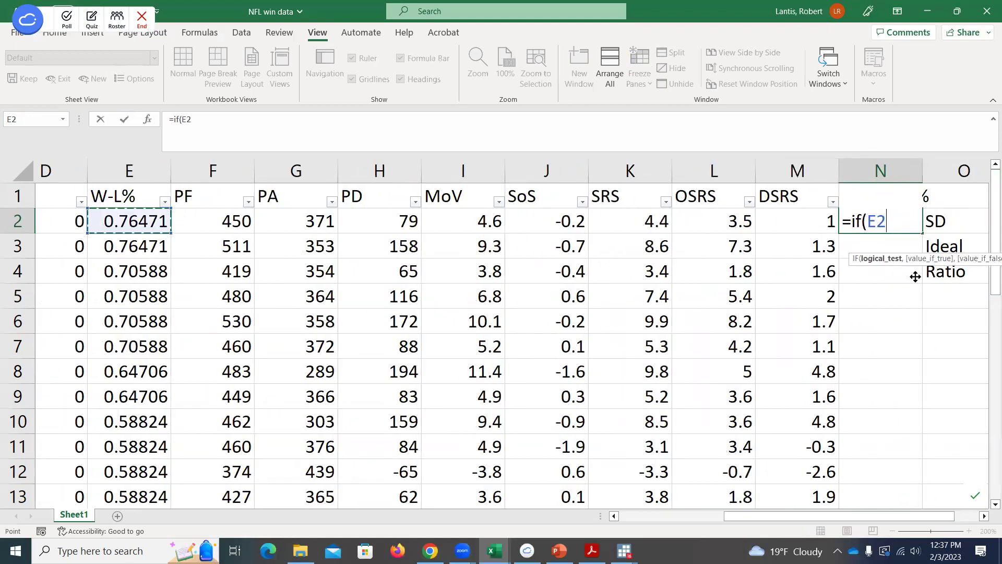
type(">")
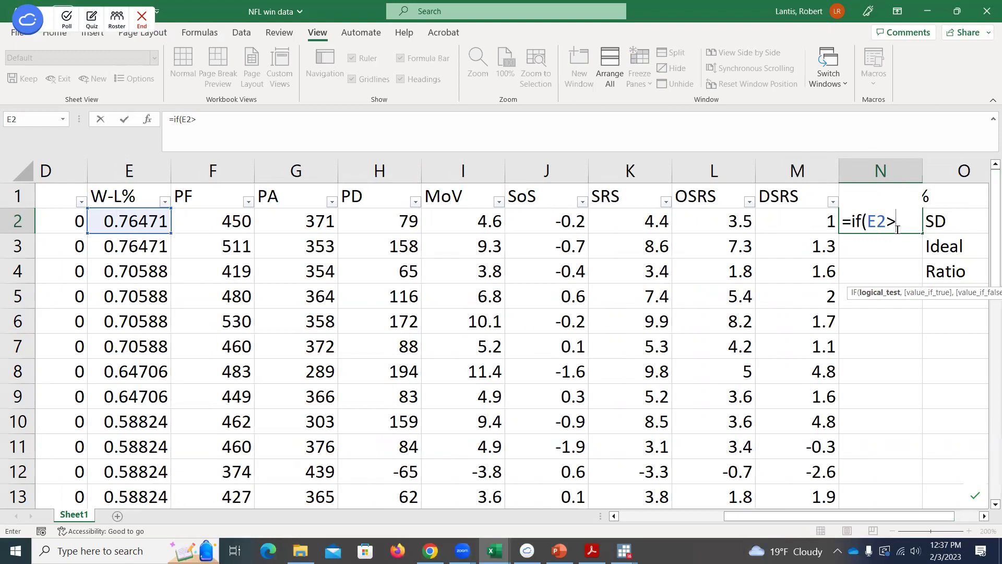
type(".5,")
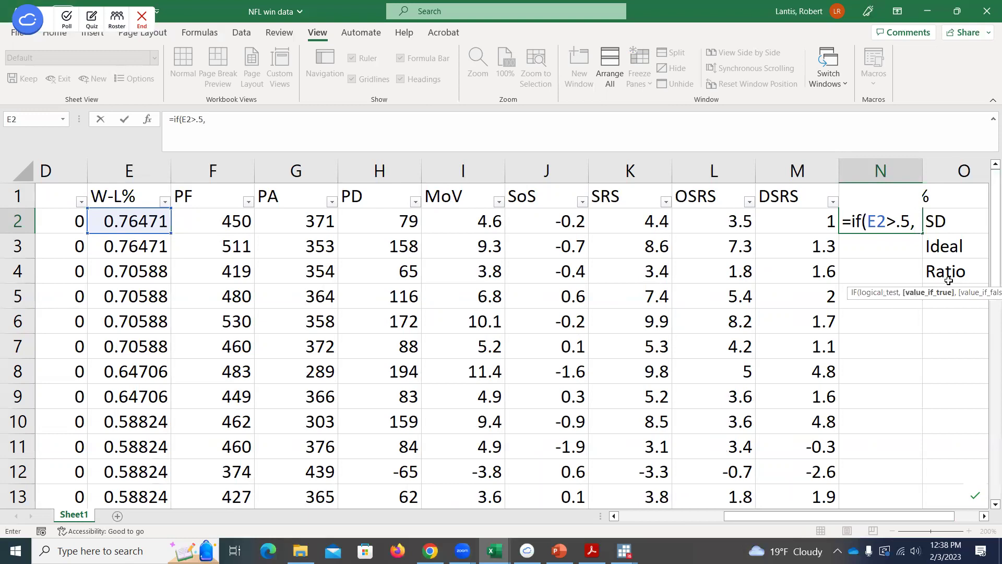
type("1,")
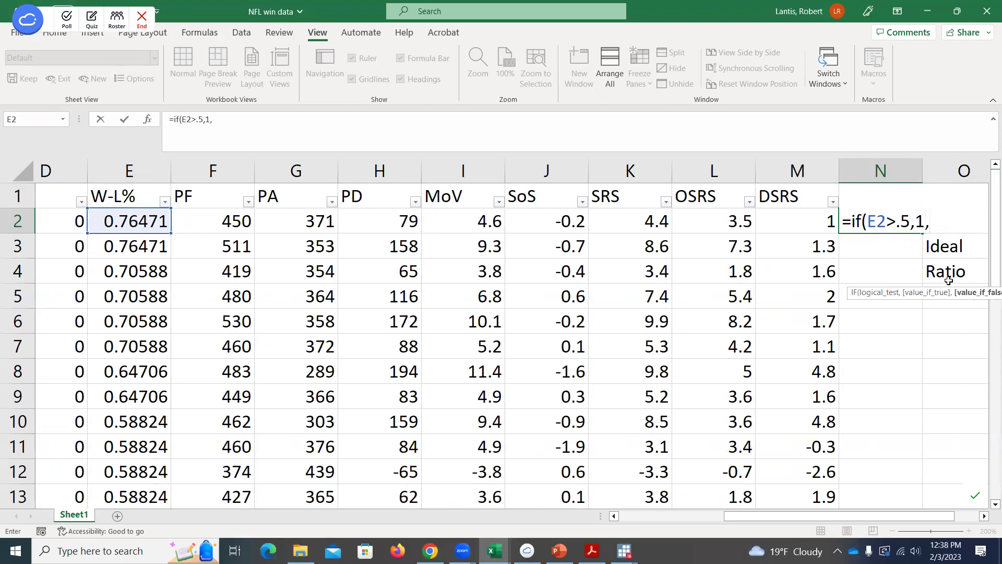
type("0")
key("Return")
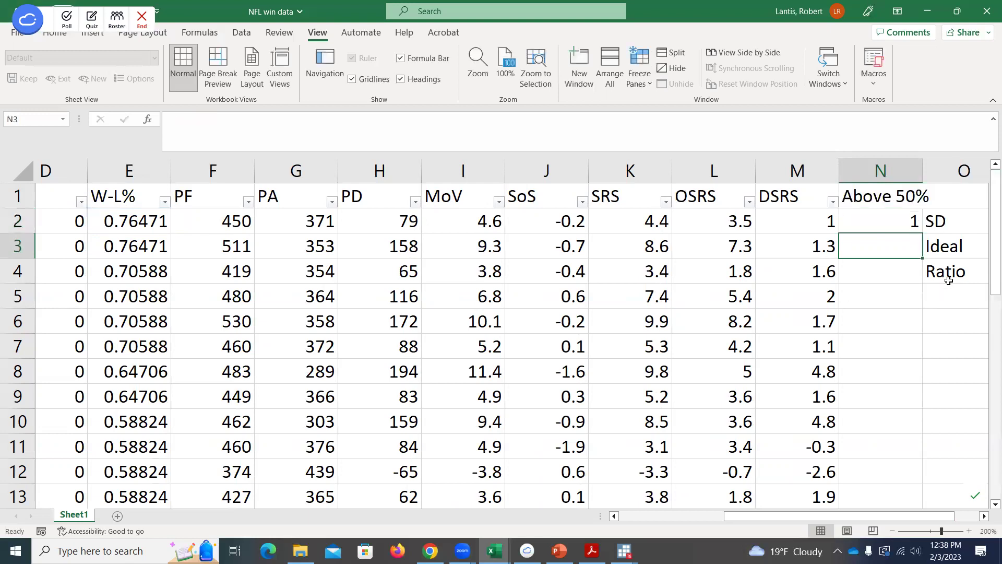
Step: Fill the Above 50% formula from N2 down to N33 and check the filled rows
left_click(897, 221)
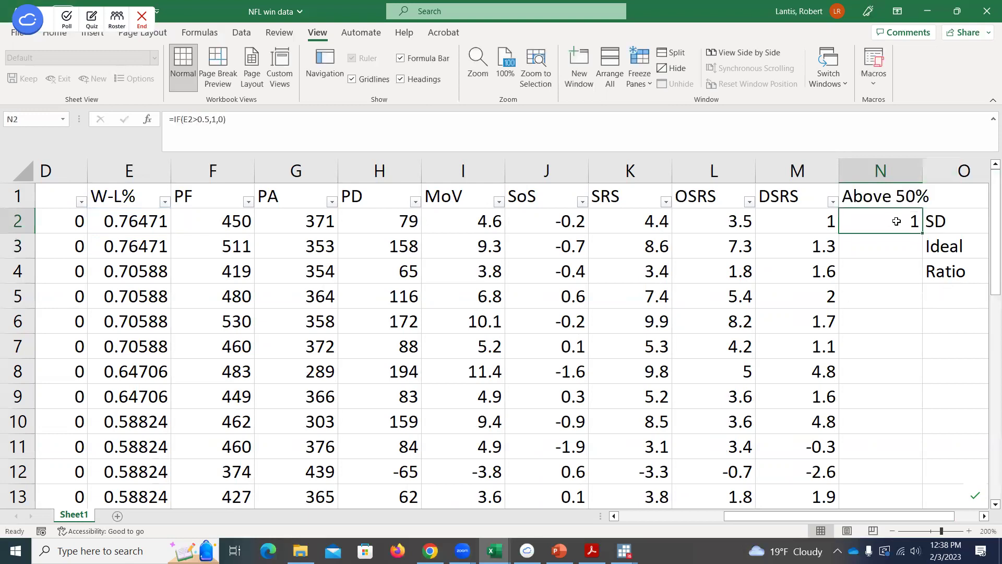
double_click(922, 233)
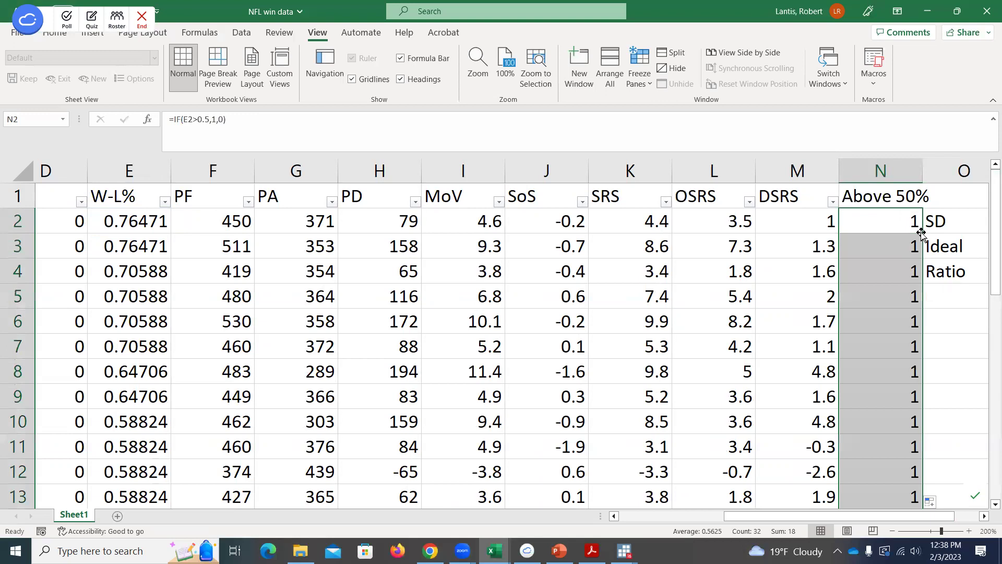
left_click_drag(995, 226, 987, 447)
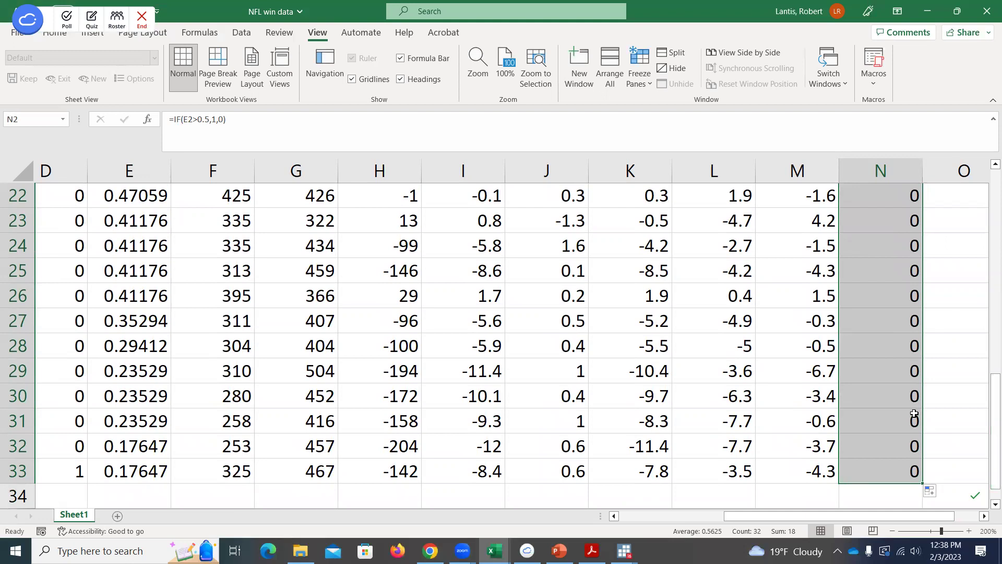
left_click_drag(987, 412, 987, 198)
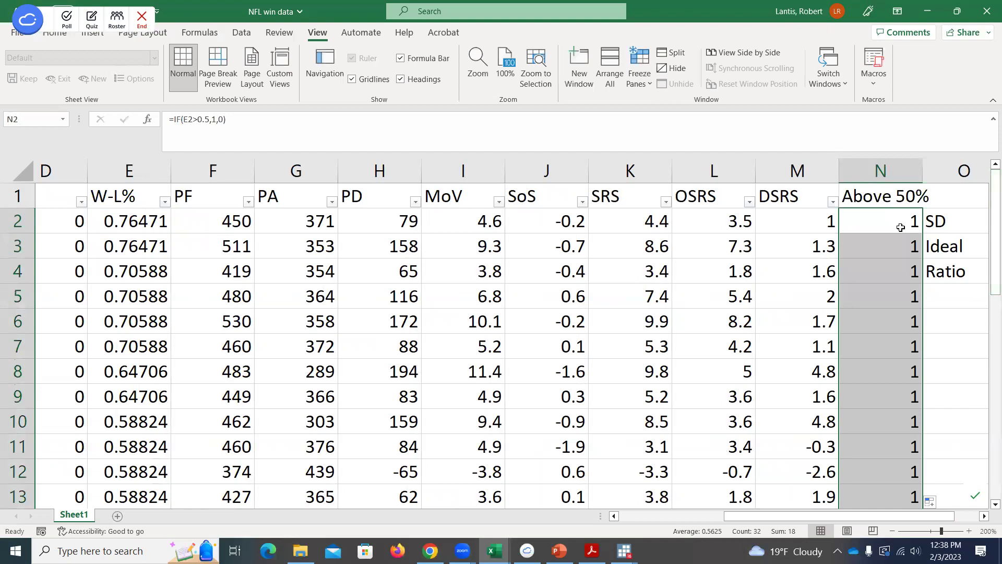
Step: Try sorting the table by DSRS from smallest to largest, and undo the sort
left_click(862, 195)
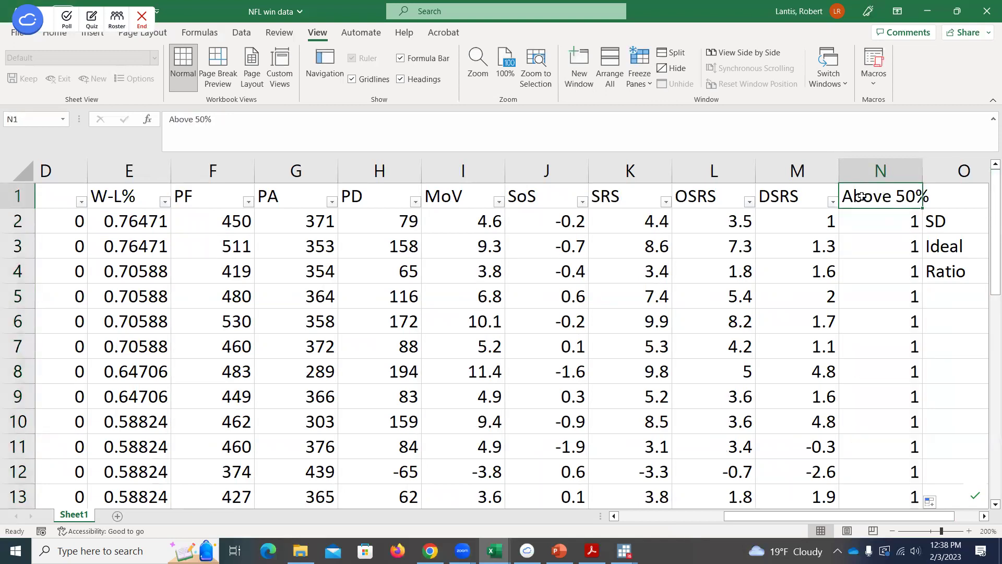
left_click(833, 202)
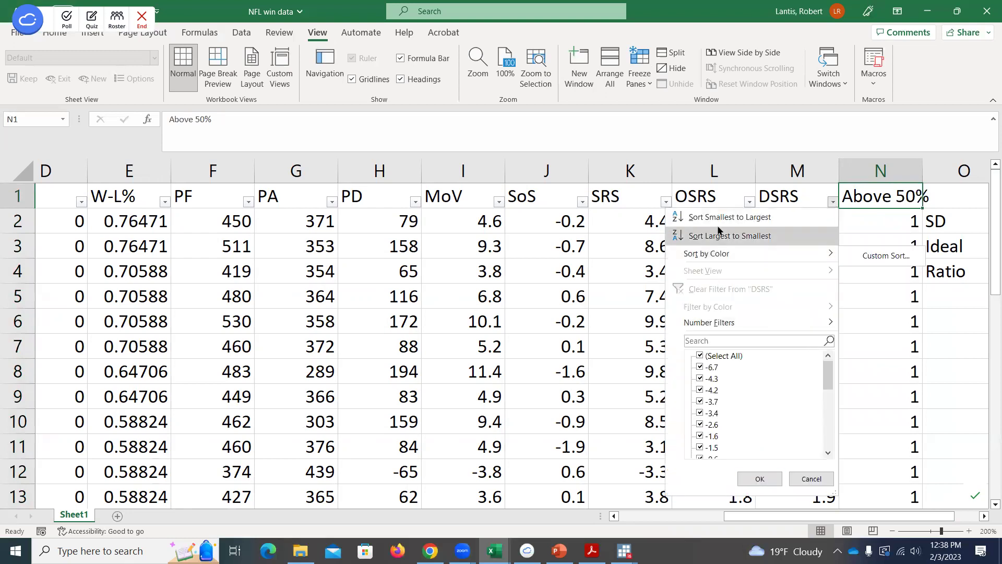
key("Escape")
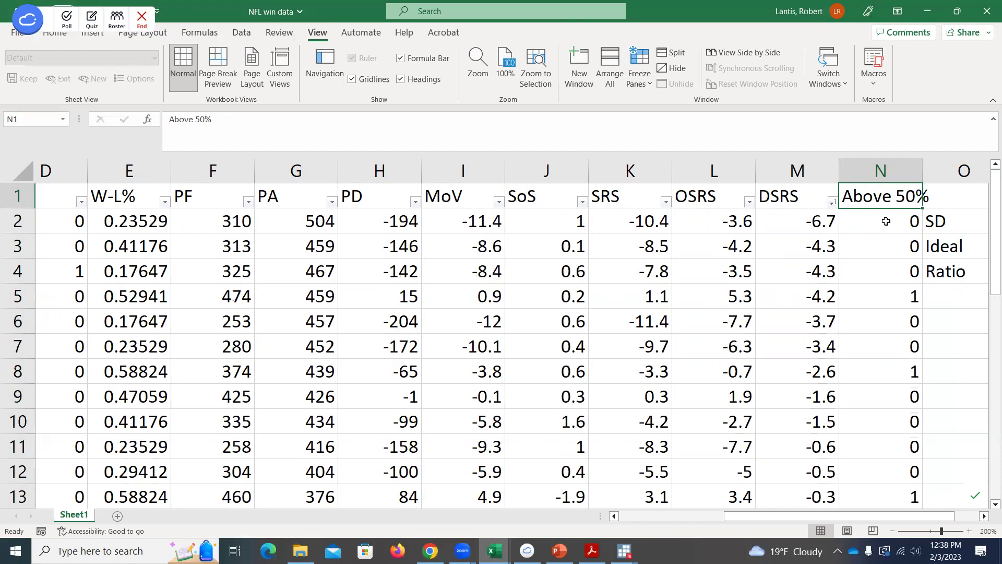
key("ctrl+z")
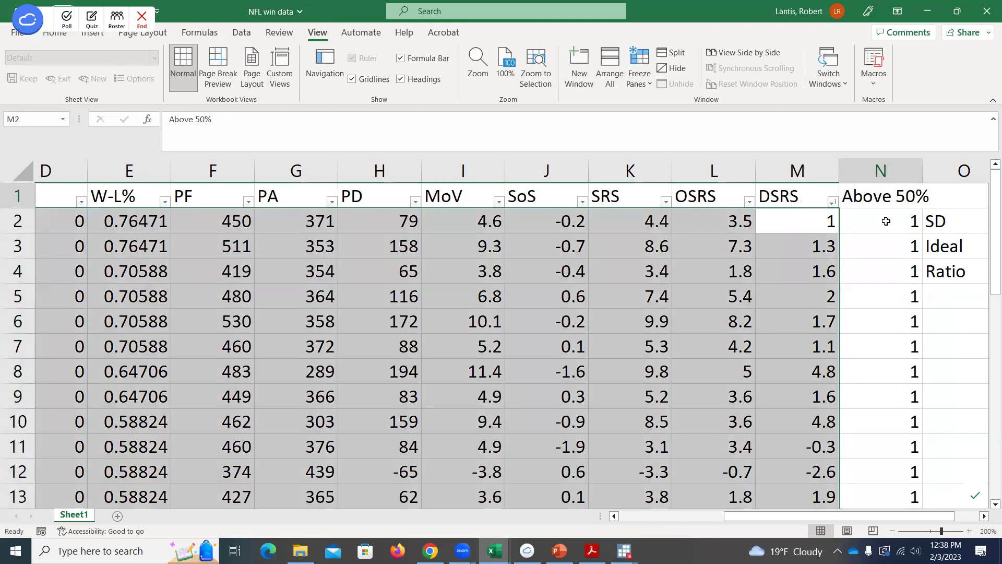
Step: Reapply the header filter to the whole table A1:N33 so that it includes the Above 50% column
left_click(915, 203)
key("ctrl+shift+Left")
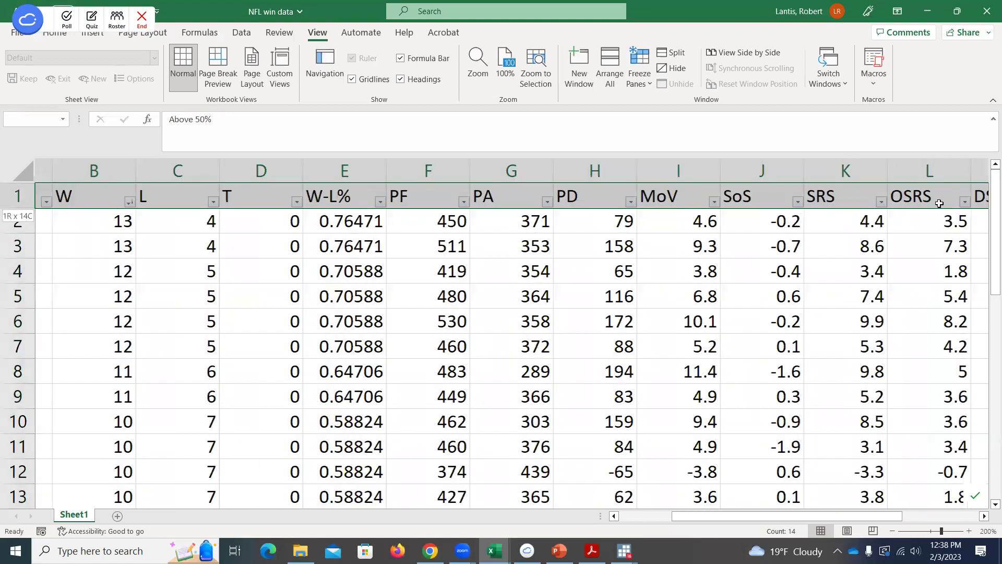
key("ctrl+shift+Down")
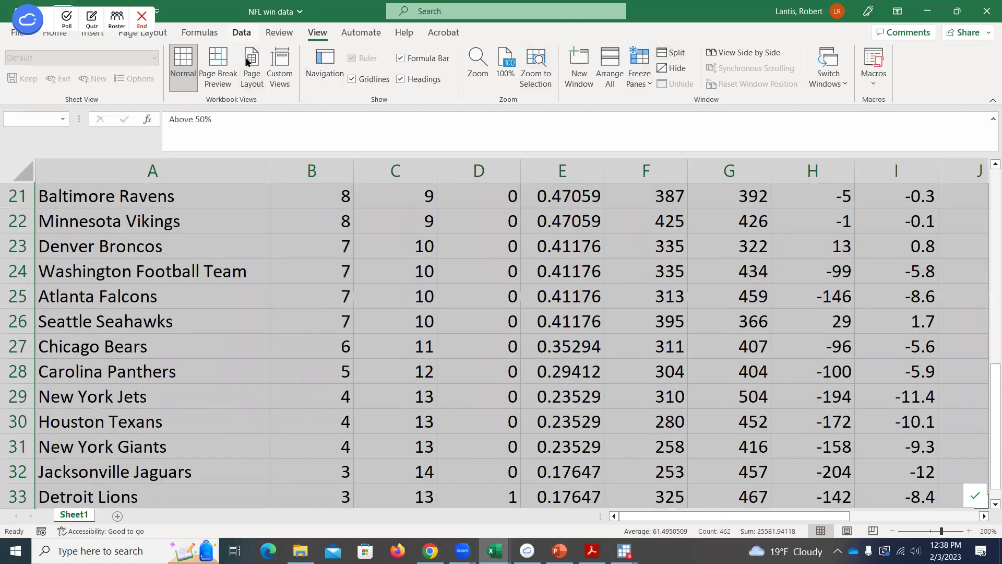
left_click(241, 32)
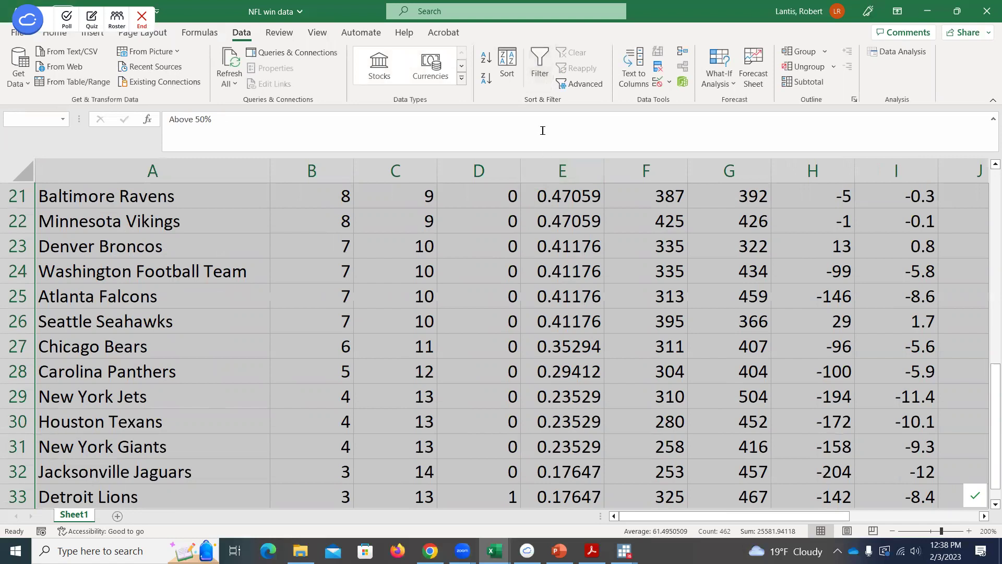
left_click(535, 73)
left_click_drag(990, 406, 989, 180)
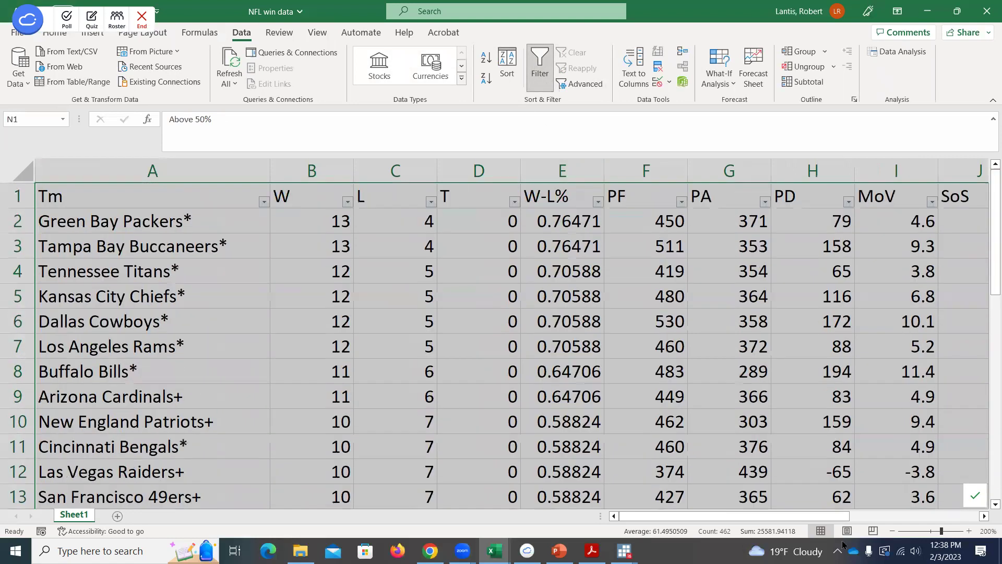
left_click_drag(835, 518, 916, 313)
left_click(916, 313)
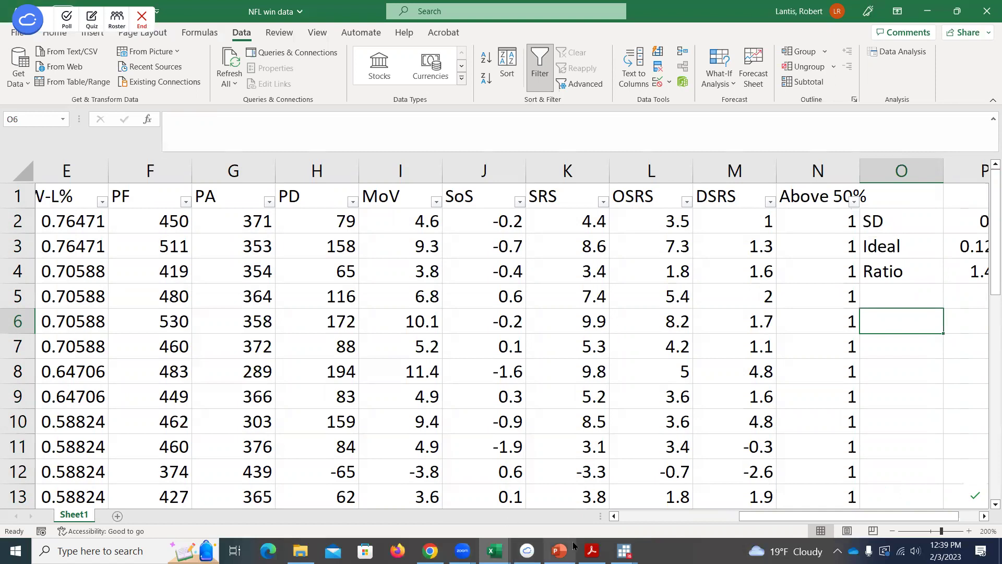
Step: Look at the Week 4 reading PDF in Acrobat, and switch to PowerPoint's Week 4 Lectures to open slide 56, Weekly Reading
mouse_move(592, 550)
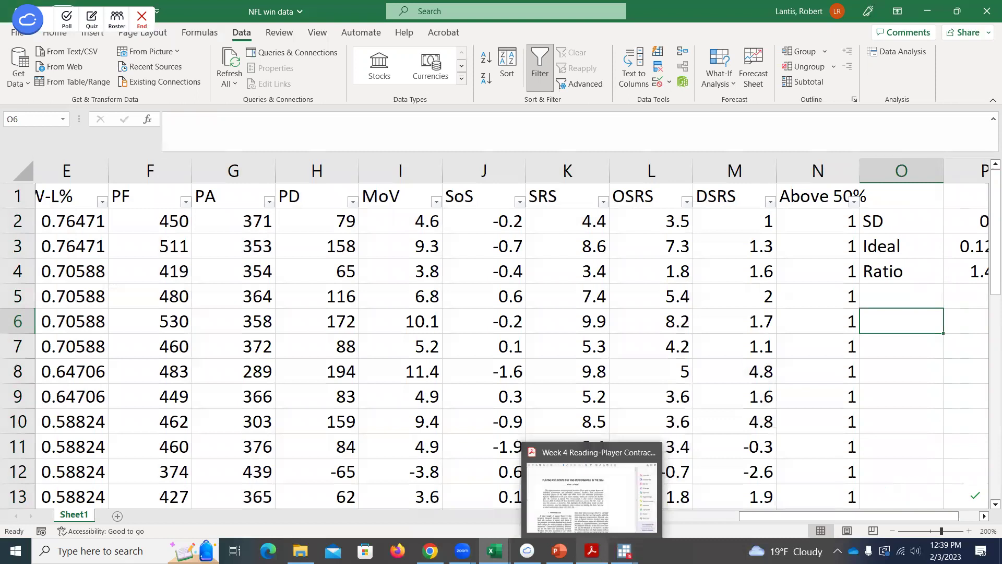
left_click(592, 494)
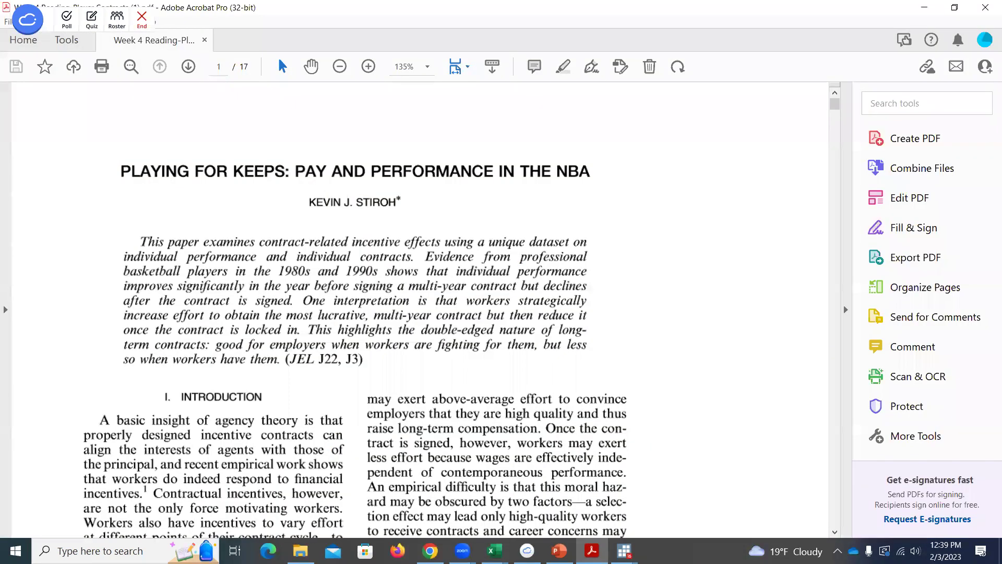
mouse_move(430, 551)
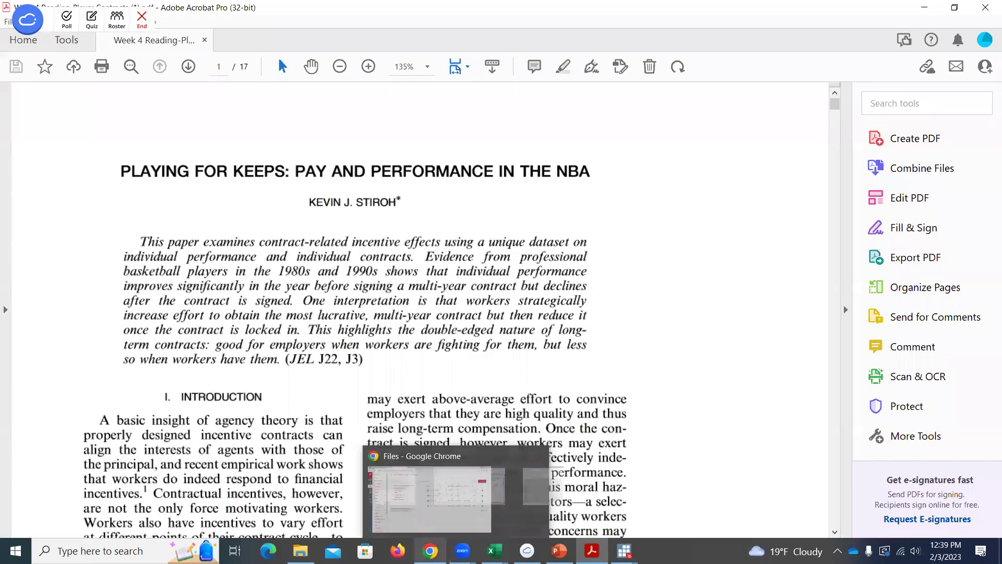
left_click(559, 551)
left_click_drag(145, 418, 156, 509)
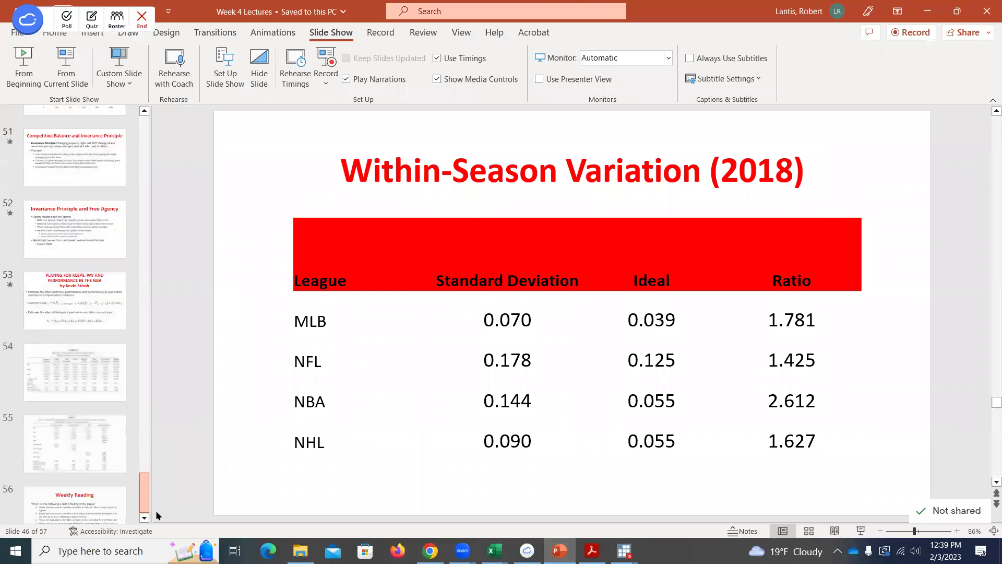
left_click(81, 431)
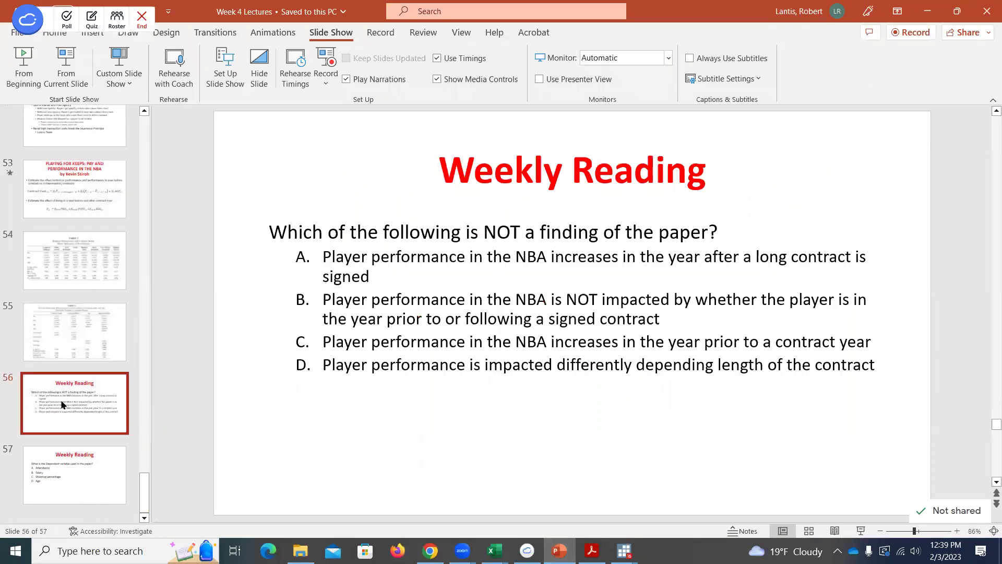
Step: Start a multiple-choice poll capturing the whole screen \\.\DISPLAY1, and present the slide show from the Weekly Reading slide
left_click(79, 25)
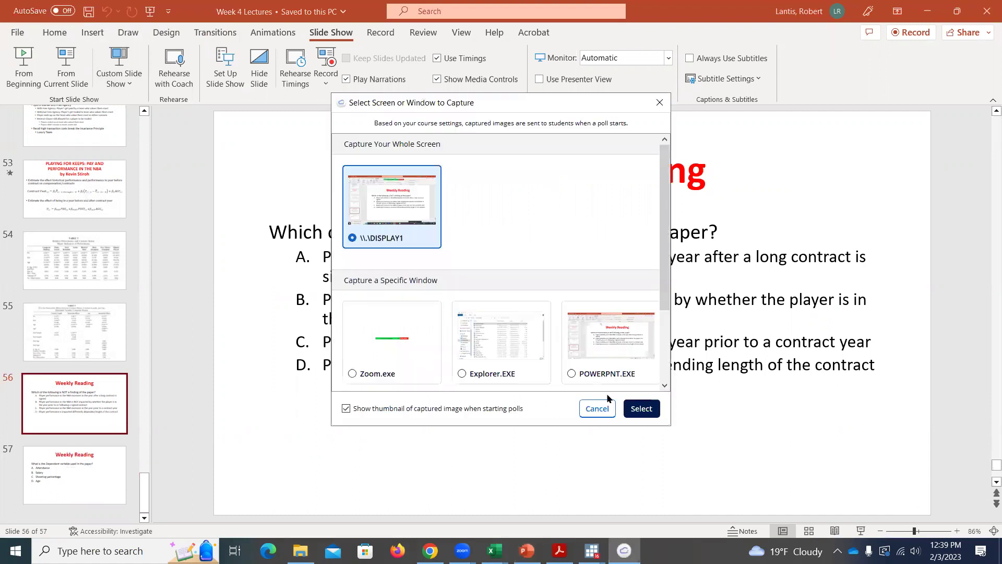
left_click(642, 410)
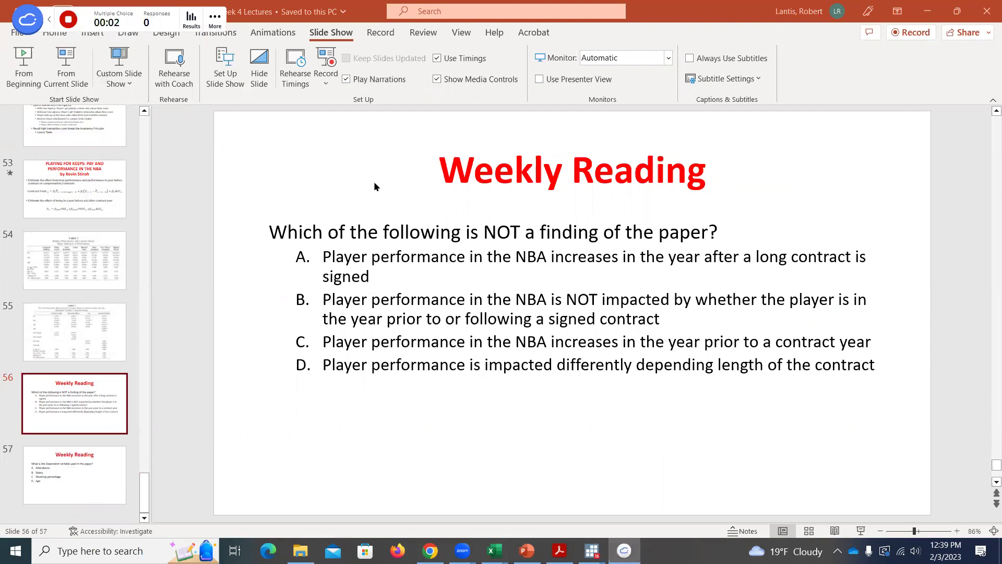
left_click(65, 68)
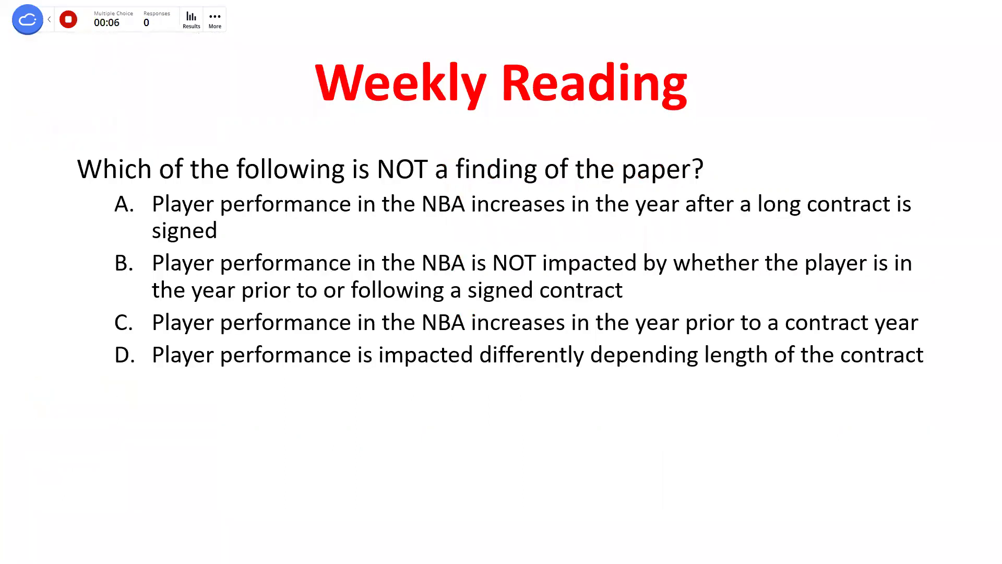